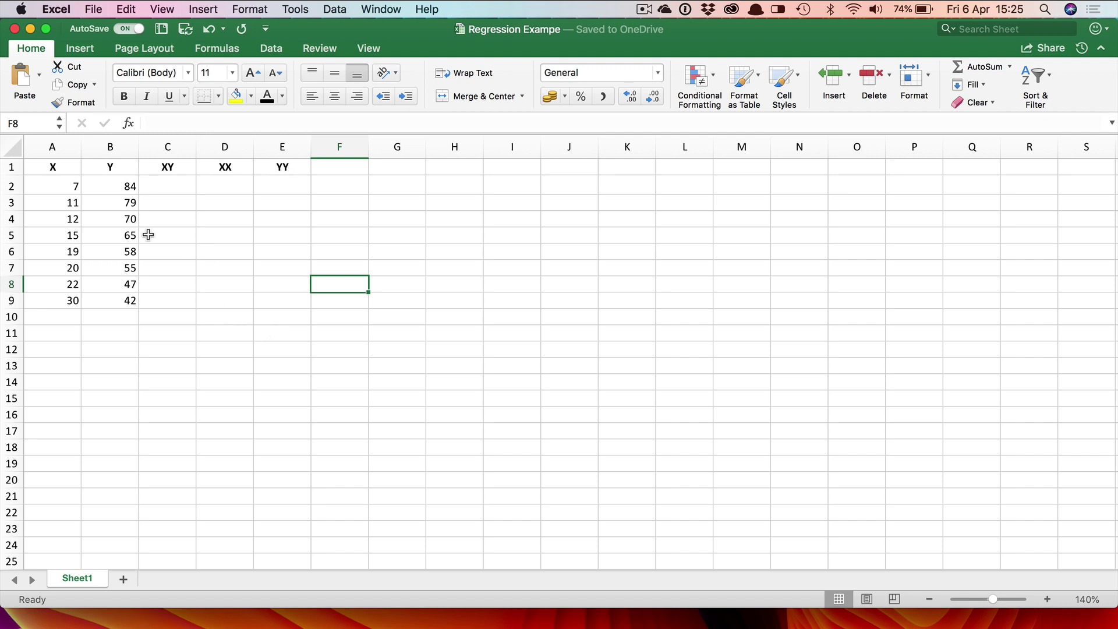
# Select the X and Y data values in A2:B9.
pyautogui.click(55, 166)
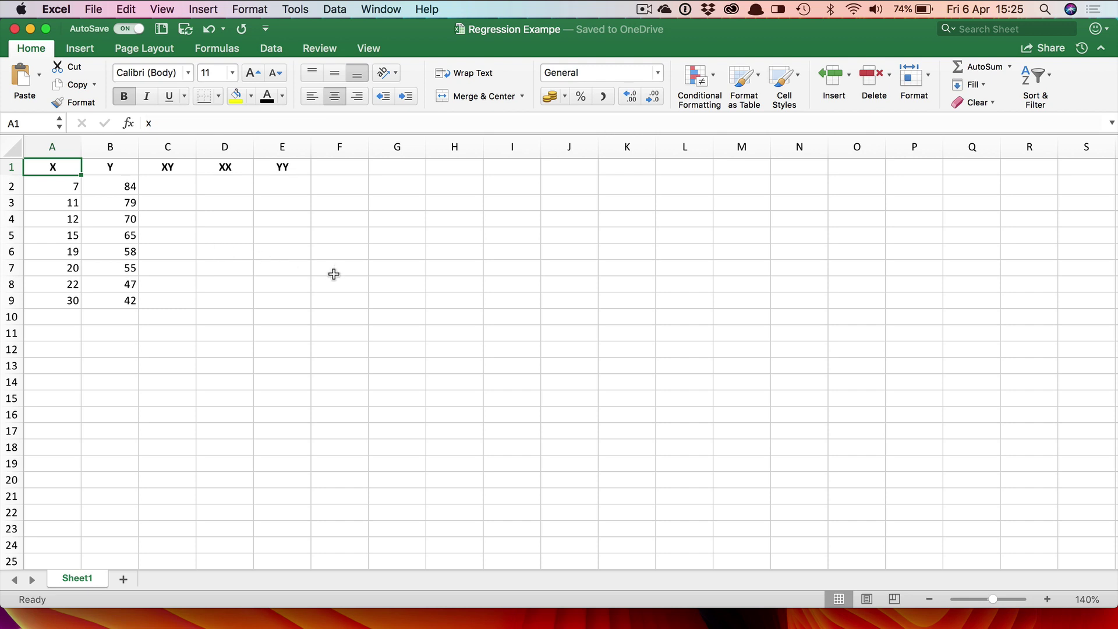
pyautogui.click(111, 166)
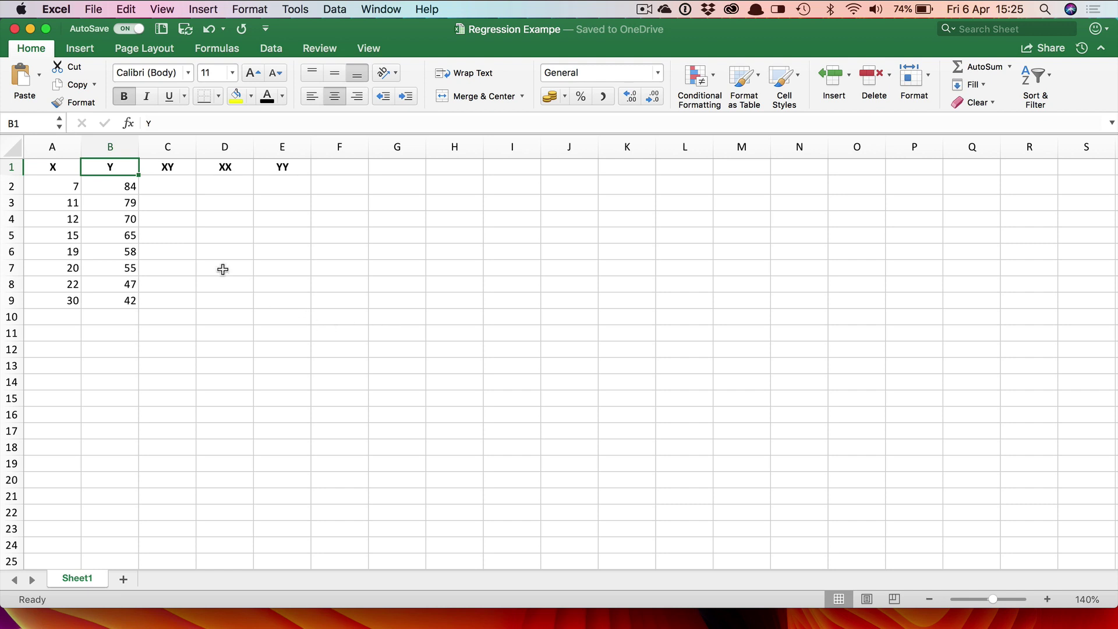
pyautogui.moveTo(62, 185); pyautogui.dragTo(124, 294)
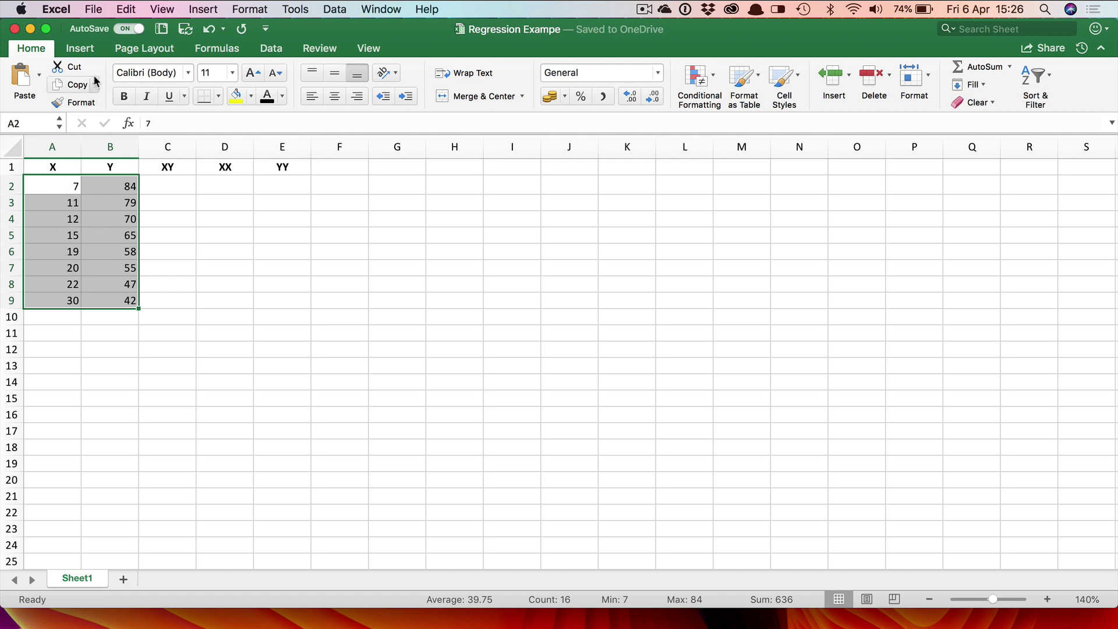
# Insert a plain scatter chart, then enlarge it and move it beside the data table.
pyautogui.click(80, 49)
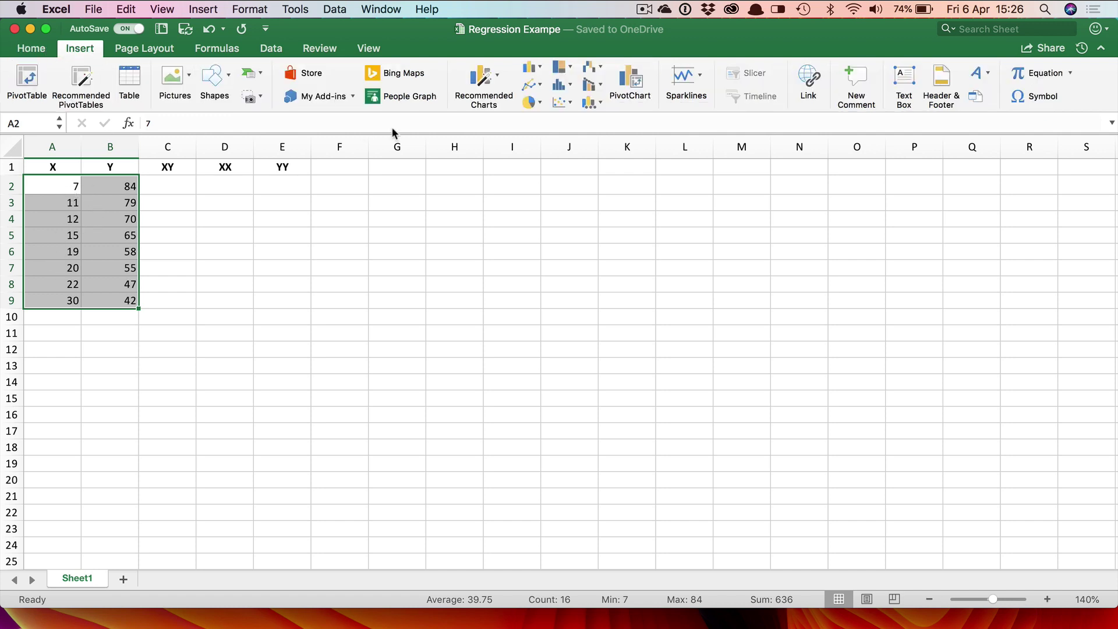
pyautogui.click(561, 104)
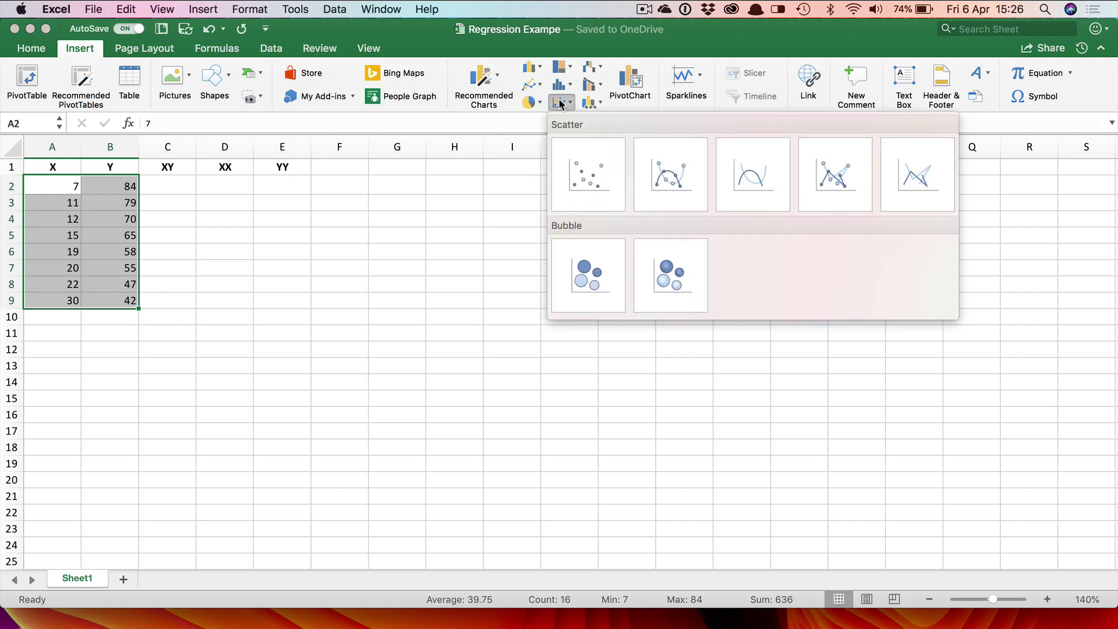
pyautogui.click(584, 173)
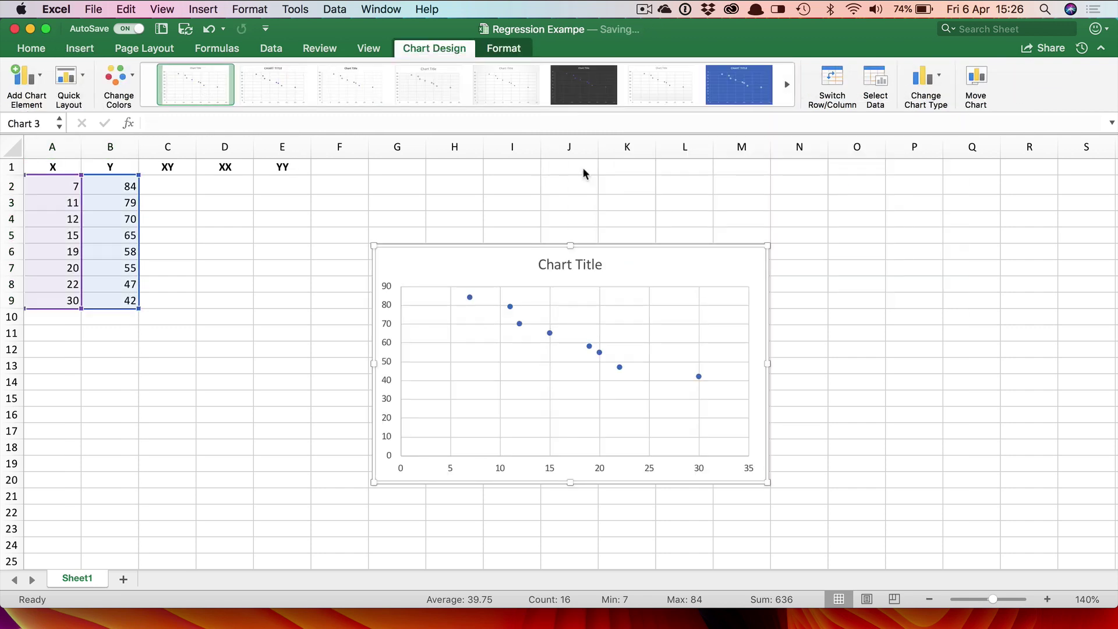
pyautogui.moveTo(767, 243); pyautogui.dragTo(814, 201)
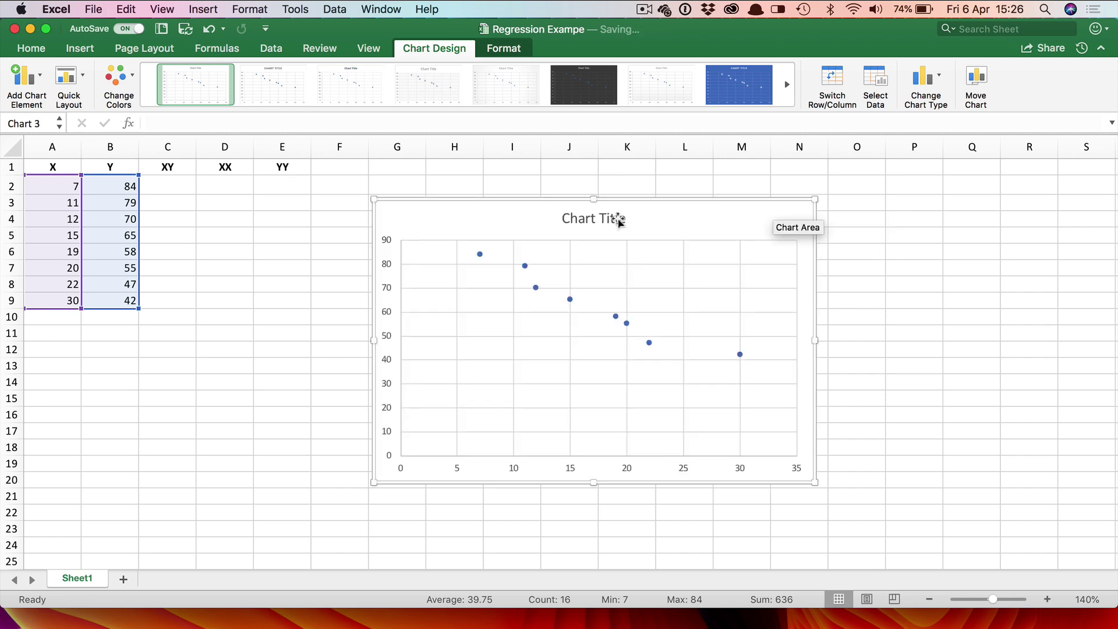
pyautogui.moveTo(547, 218); pyautogui.dragTo(575, 199)
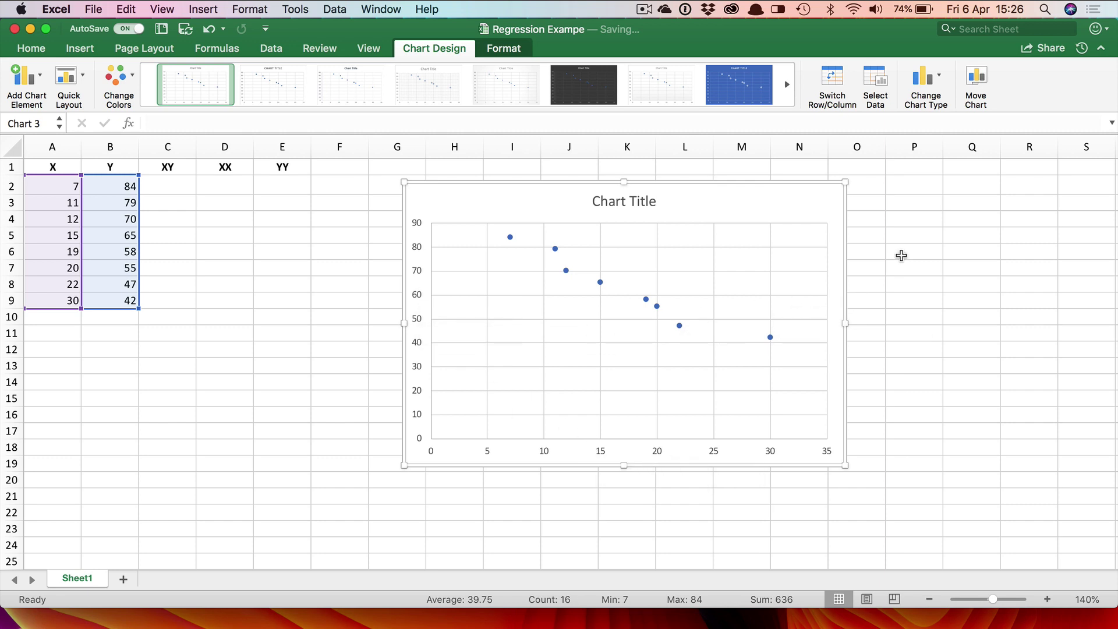
pyautogui.click(902, 255)
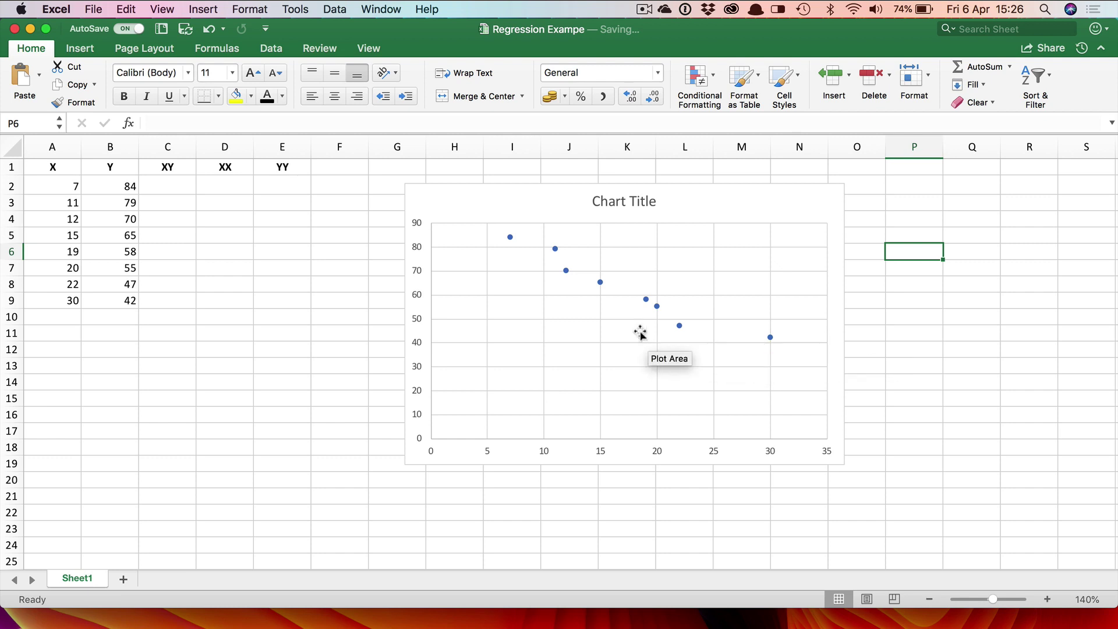
pyautogui.moveTo(509, 239)
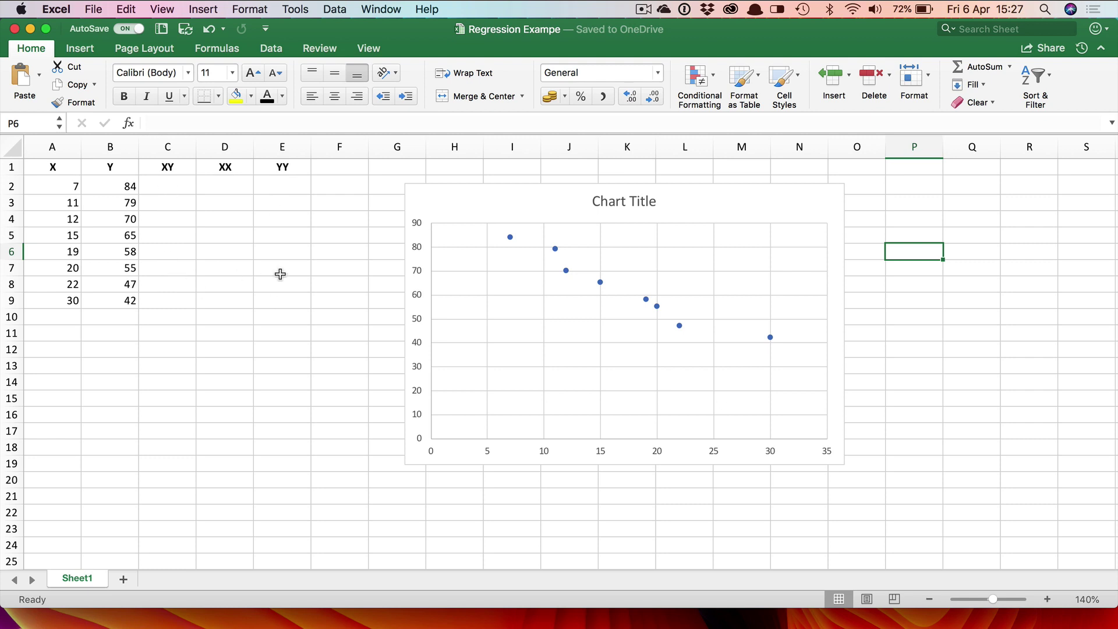
# Enter =A2*B2 in C2 for the first XY product.
pyautogui.click(172, 183)
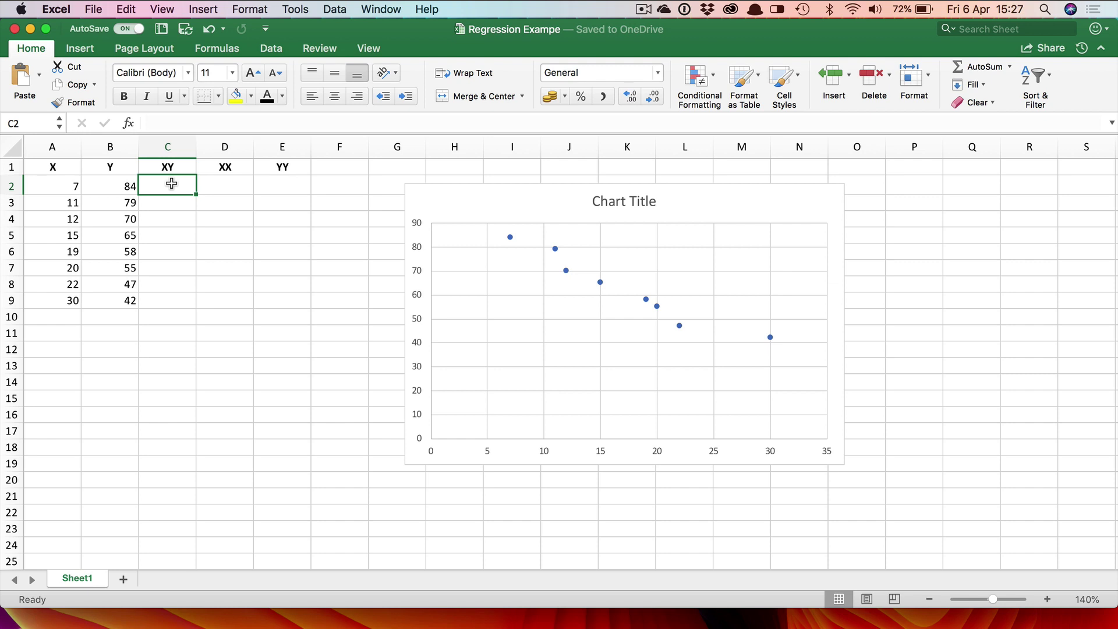
pyautogui.write('=')
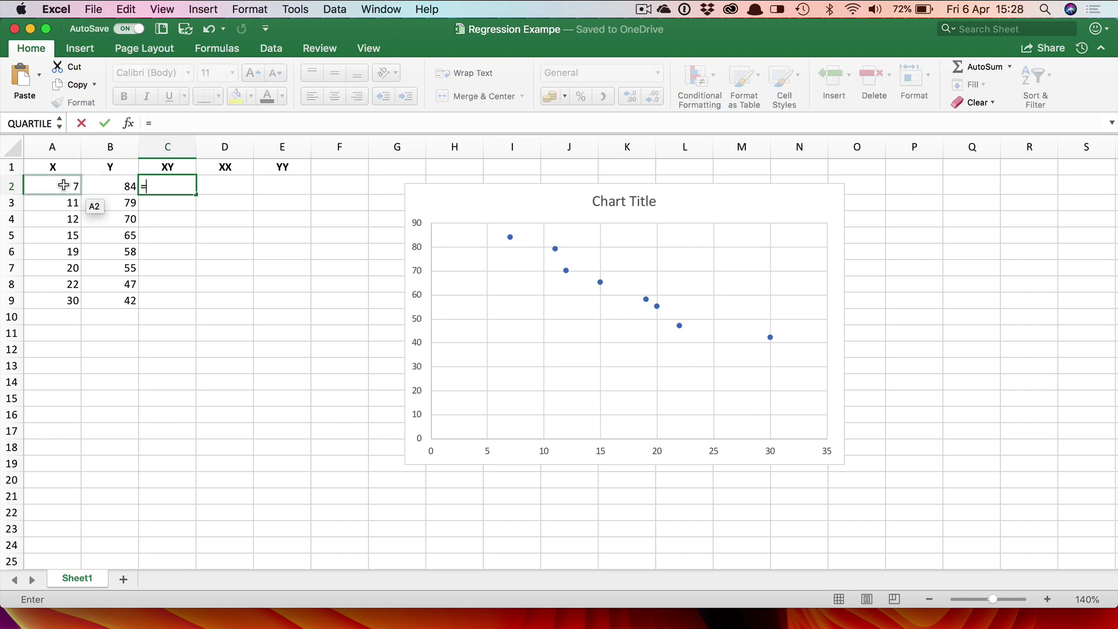
pyautogui.click(63, 185)
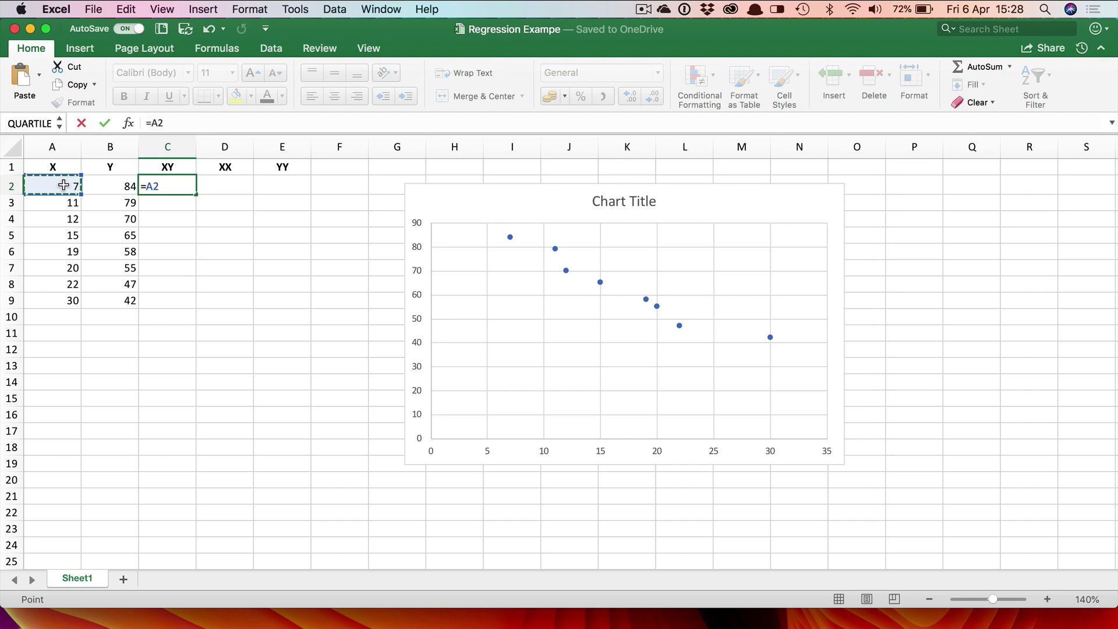
pyautogui.write('*')
pyautogui.click(115, 185)
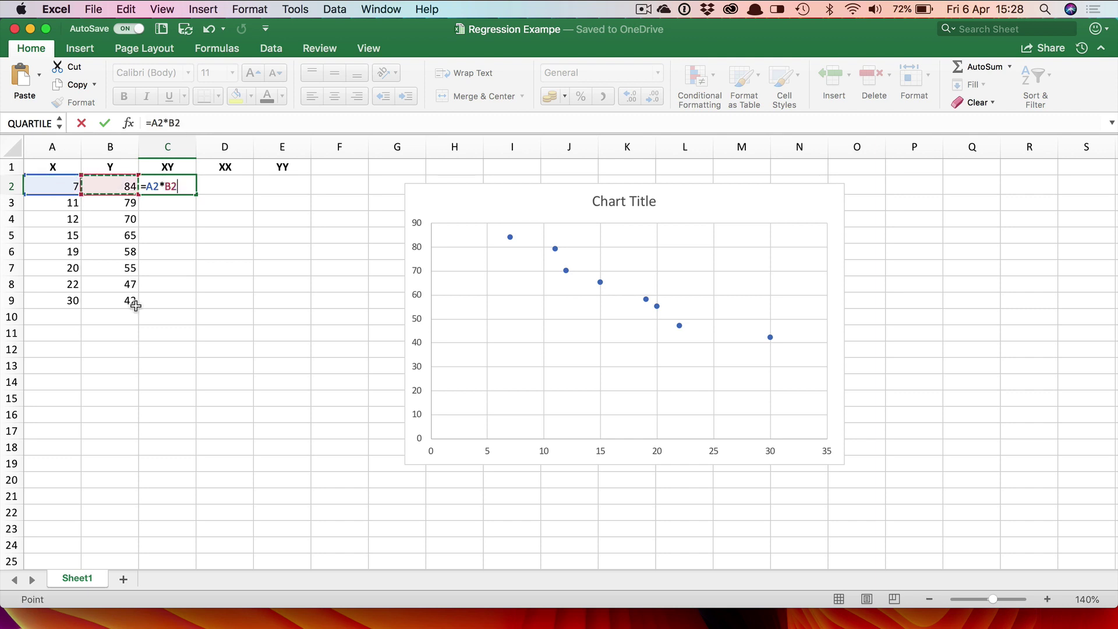
pyautogui.press('Return')
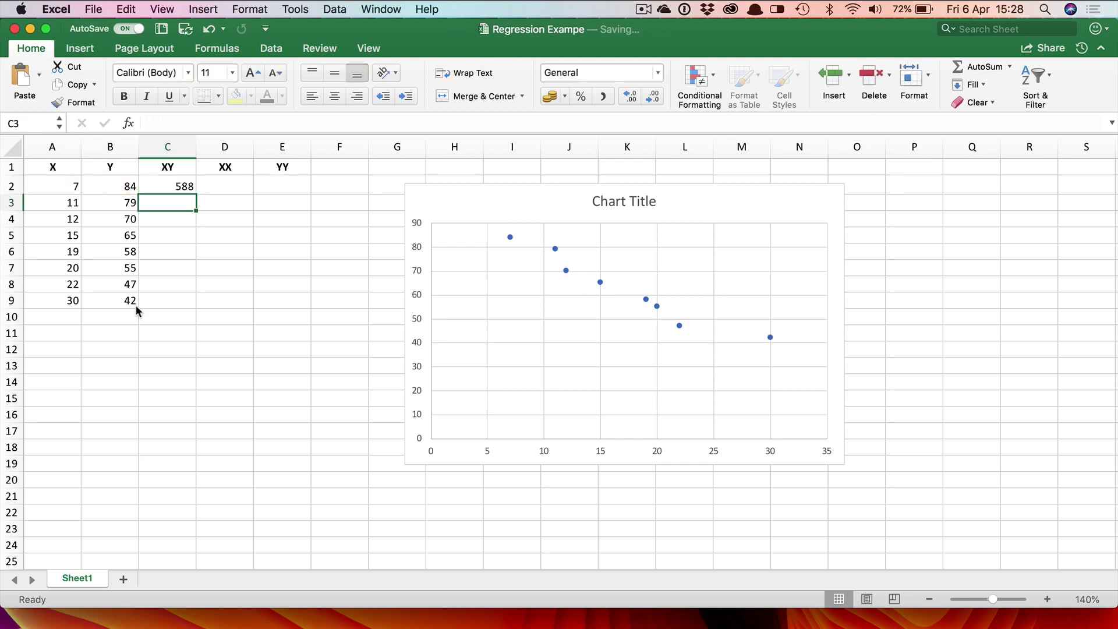
# Enter =A2^2 in D2 and =B2^2 in E2 for the X and Y squares.
pyautogui.click(224, 184)
pyautogui.write('=')
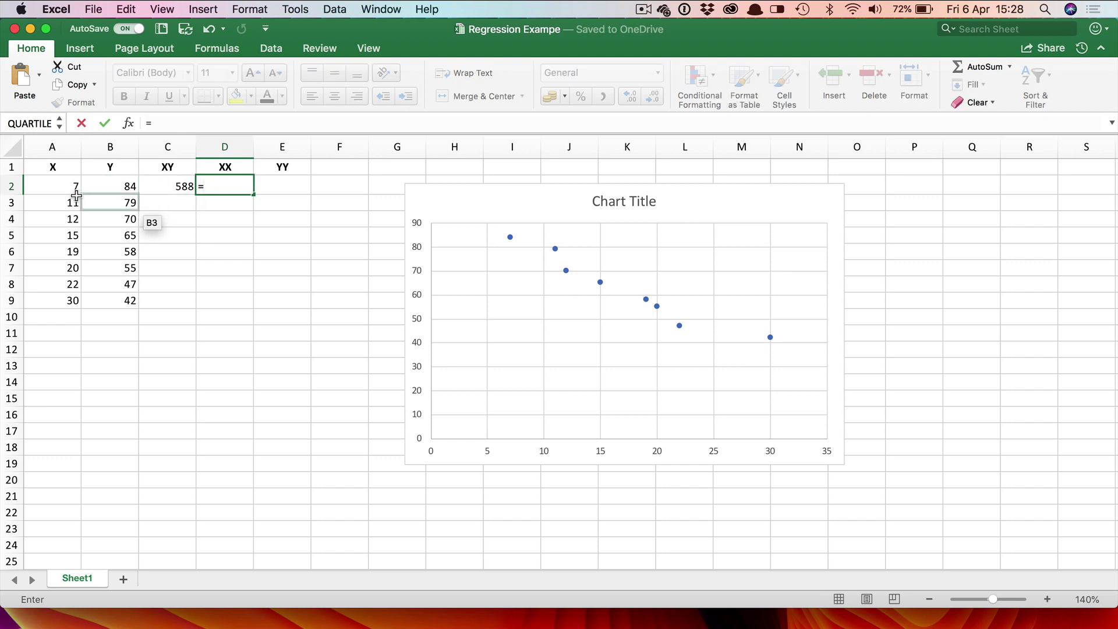
pyautogui.click(62, 185)
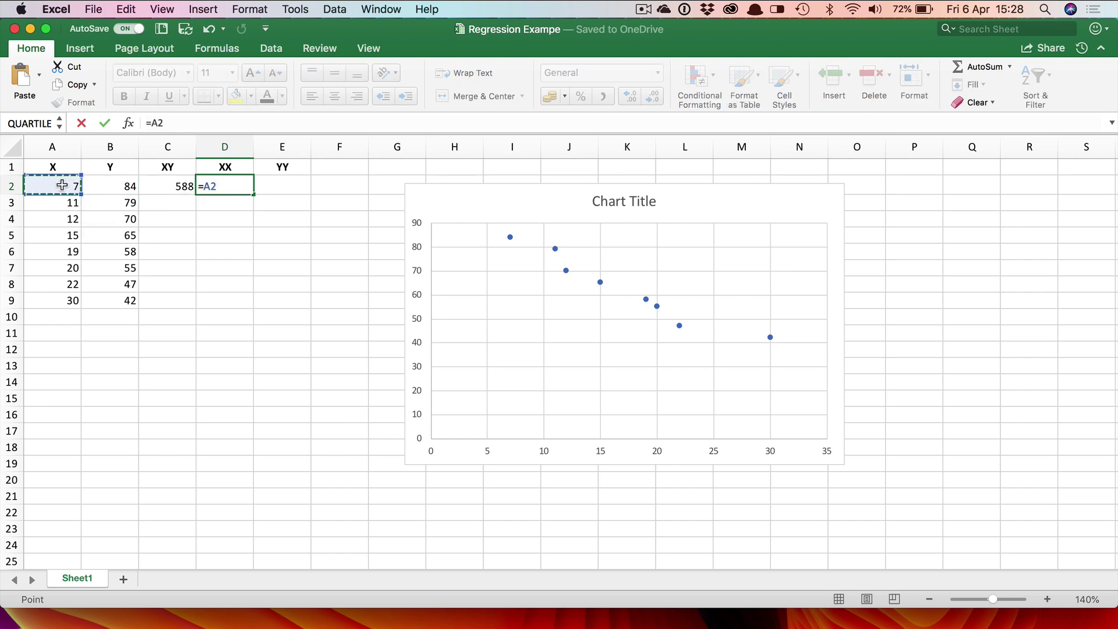
pyautogui.write('2')
pyautogui.press('Return')
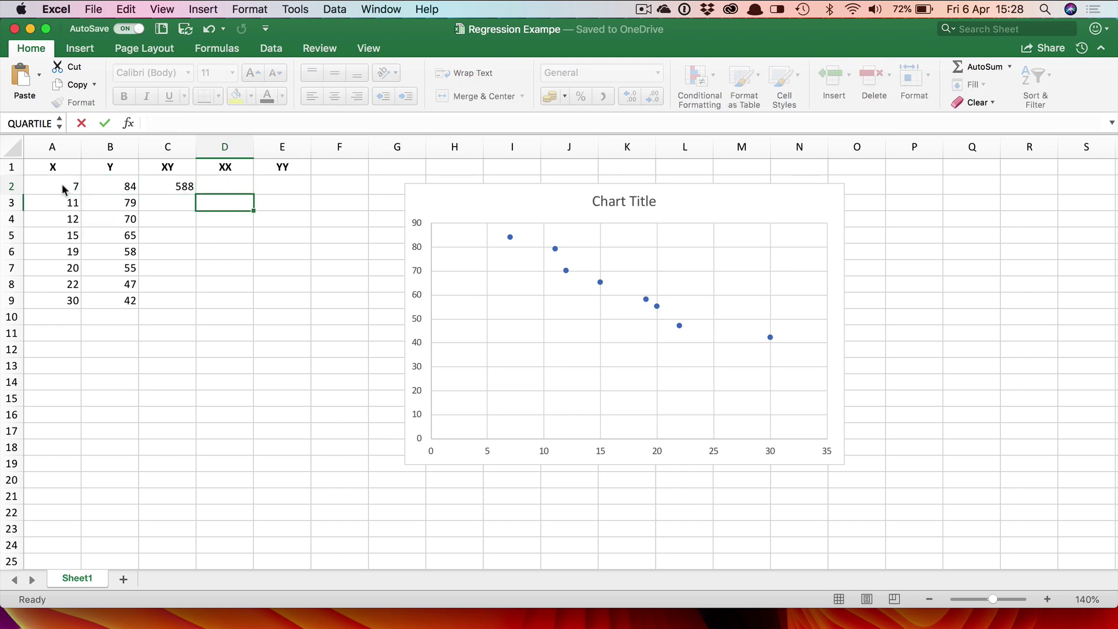
pyautogui.click(287, 187)
pyautogui.write('=')
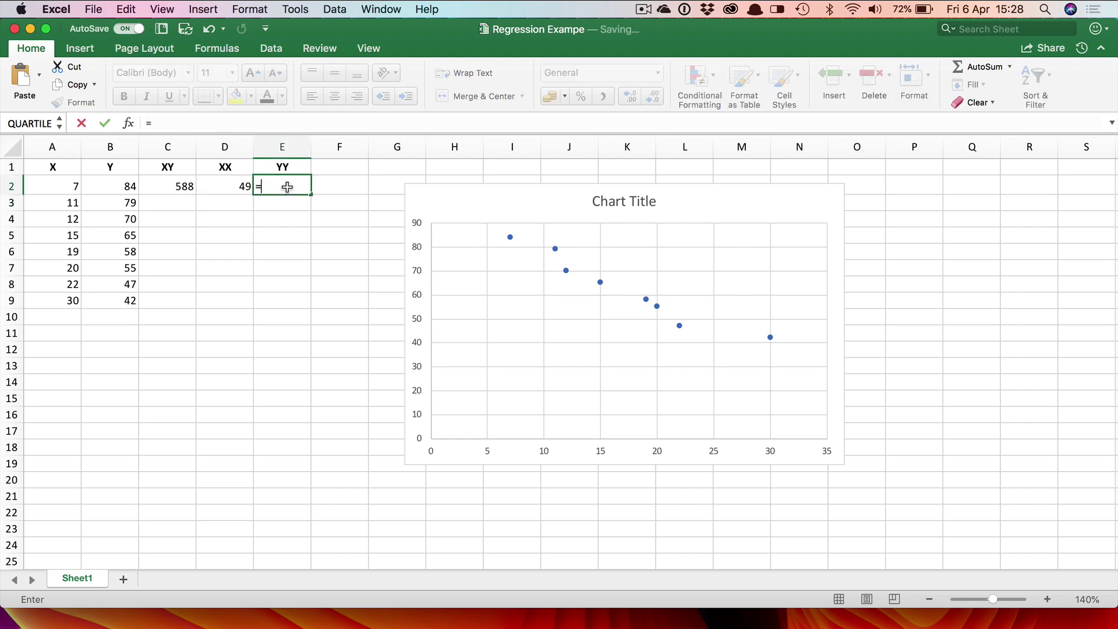
pyautogui.click(122, 188)
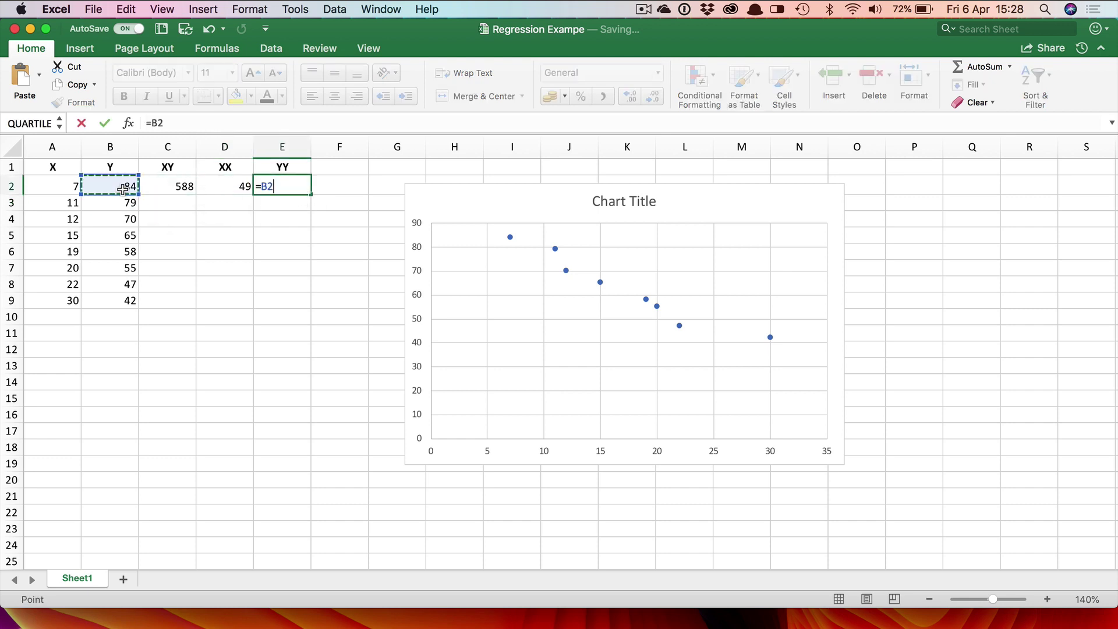
pyautogui.write('^2')
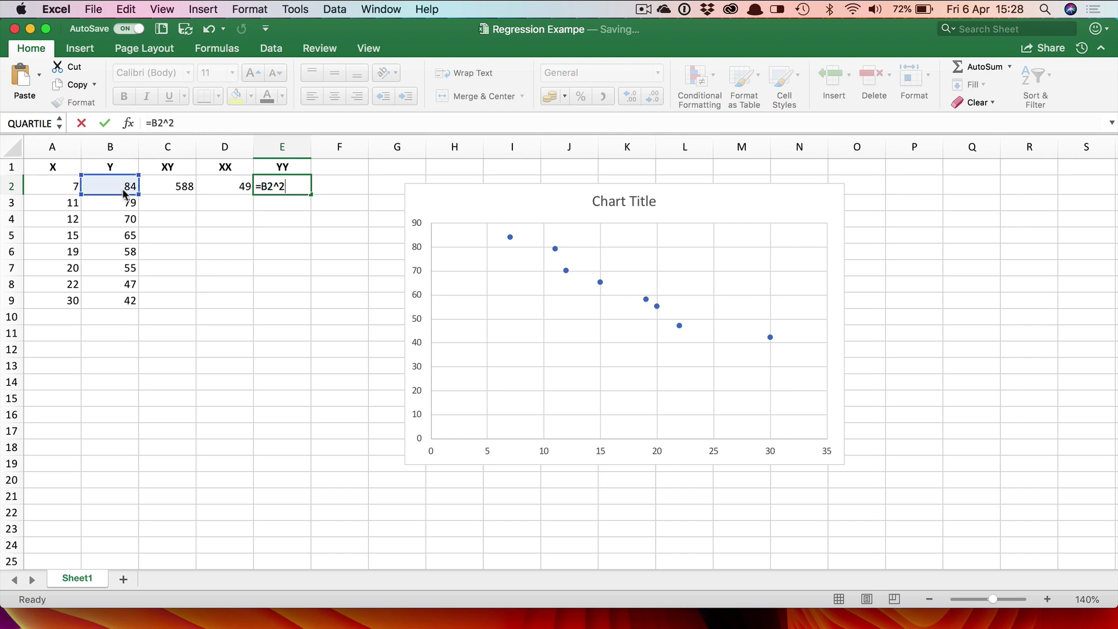
pyautogui.press('Return')
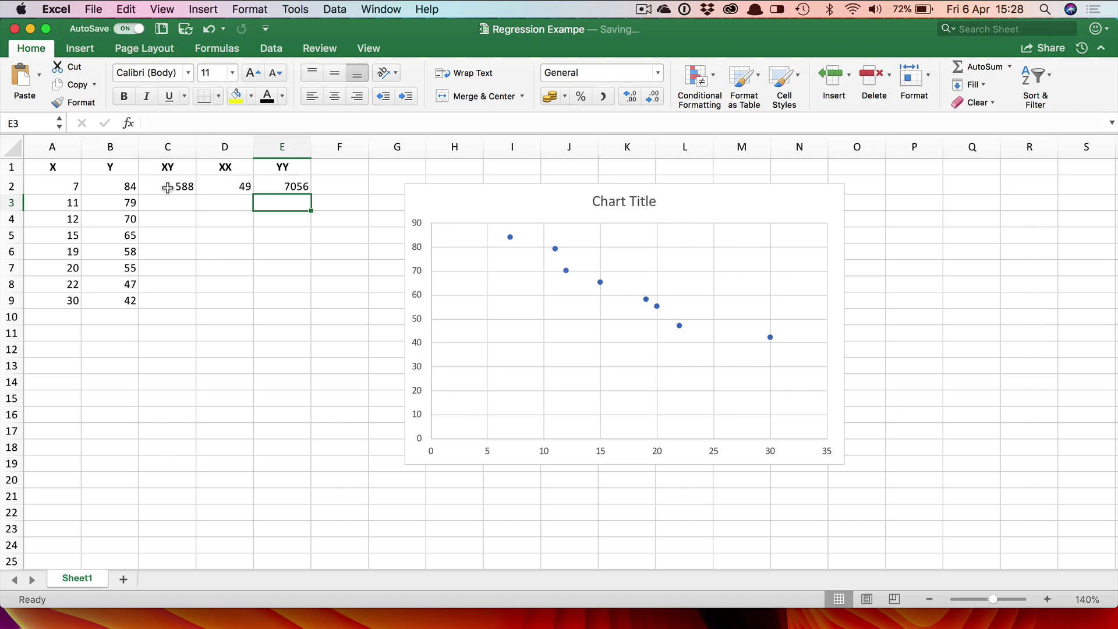
# Fill the C2:E2 formulas down to row 9.
pyautogui.moveTo(167, 187); pyautogui.dragTo(277, 186)
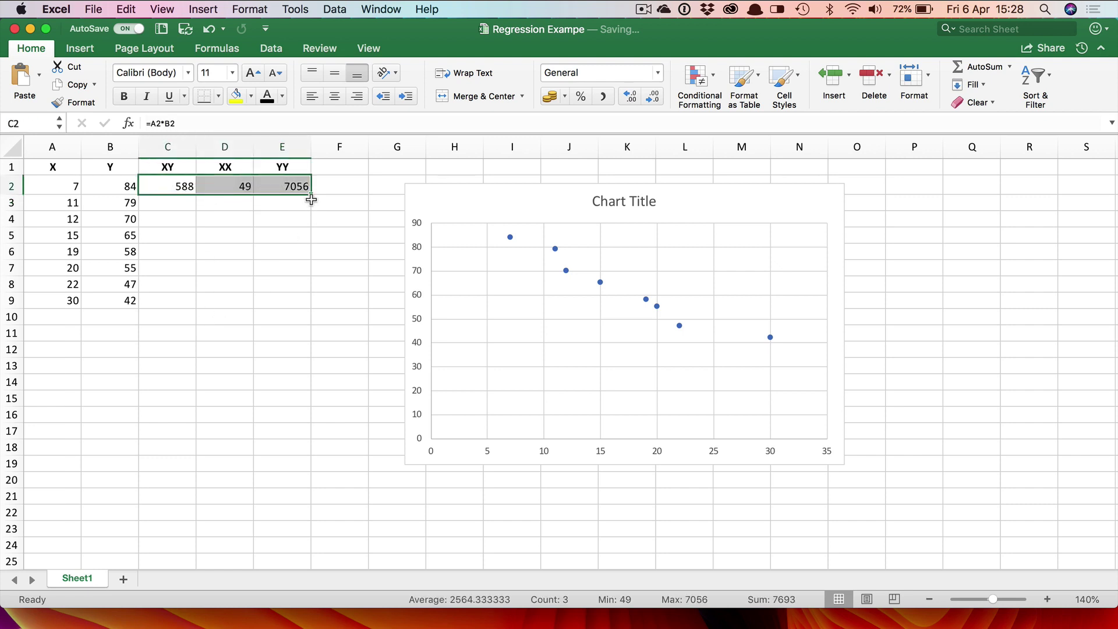
pyautogui.moveTo(311, 194); pyautogui.dragTo(254, 308)
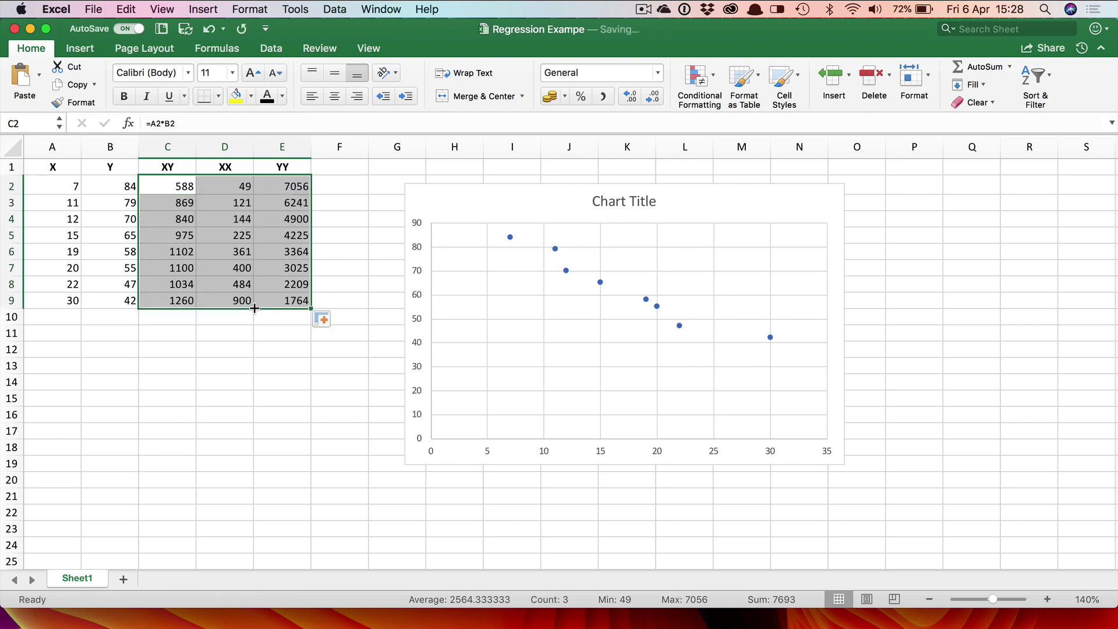
pyautogui.click(367, 386)
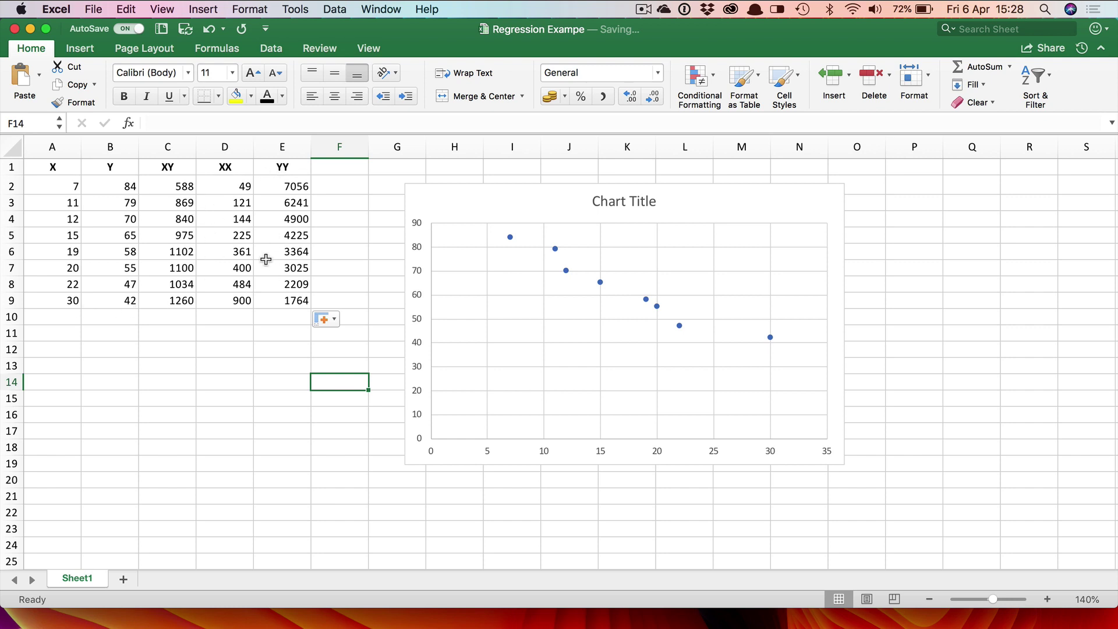
# Enter =SUM(A2:A9) in A10 to total the X values.
pyautogui.click(60, 316)
pyautogui.write('=sum(')
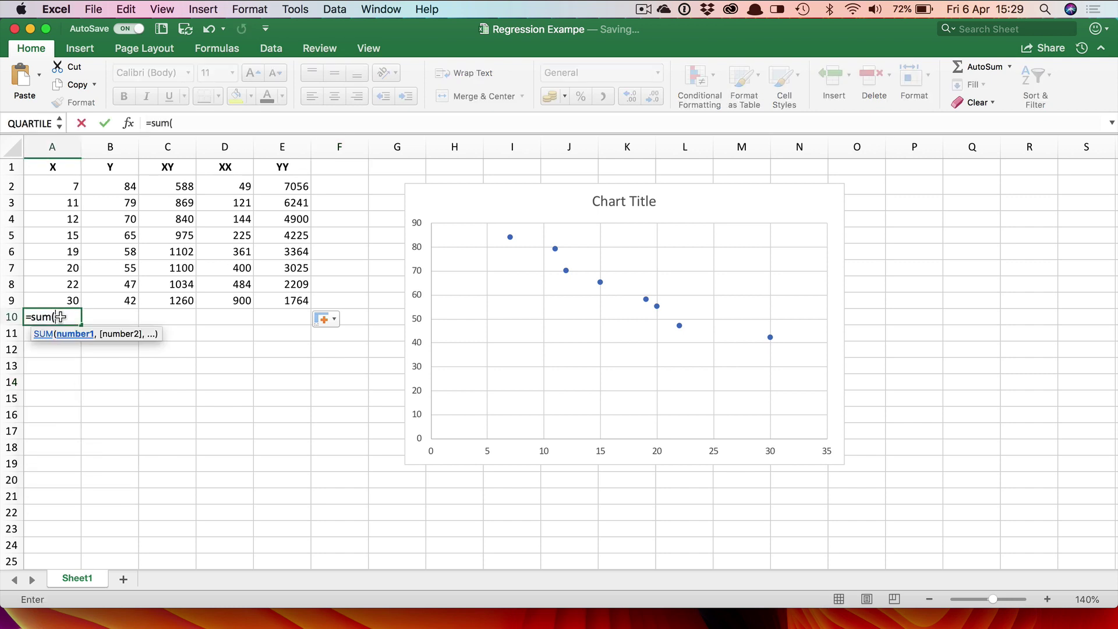
pyautogui.moveTo(60, 187); pyautogui.dragTo(57, 293)
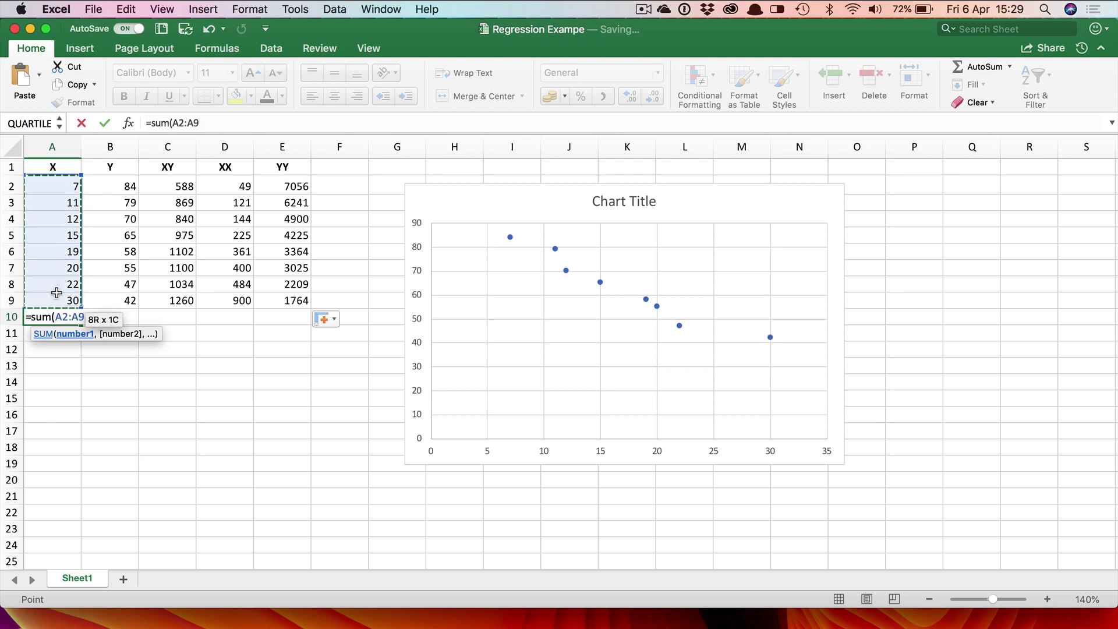
pyautogui.write(')')
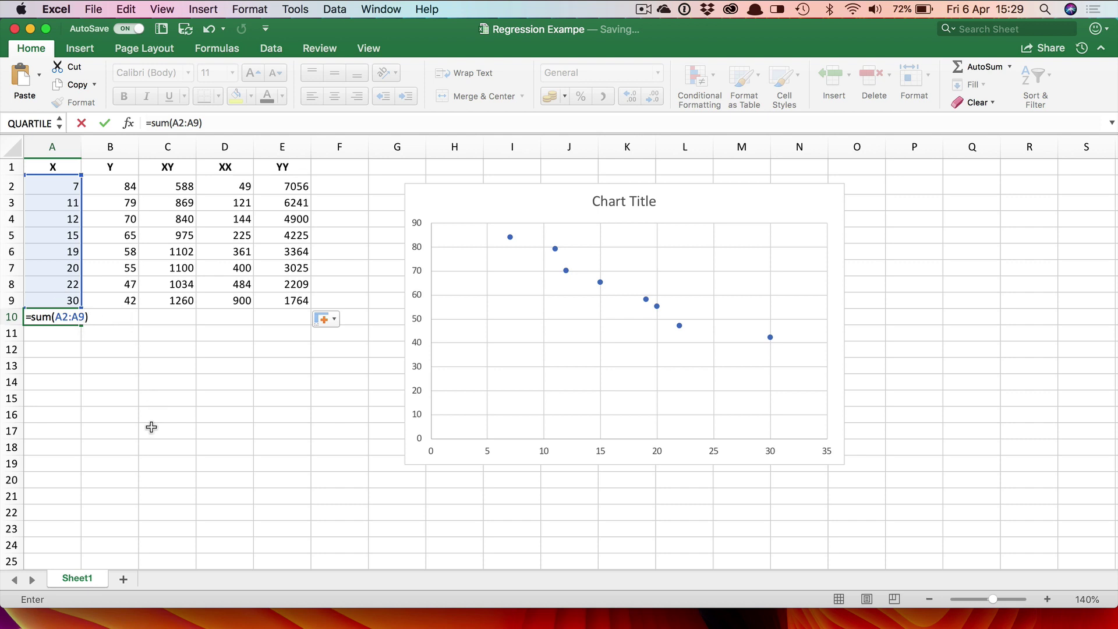
pyautogui.press('Return')
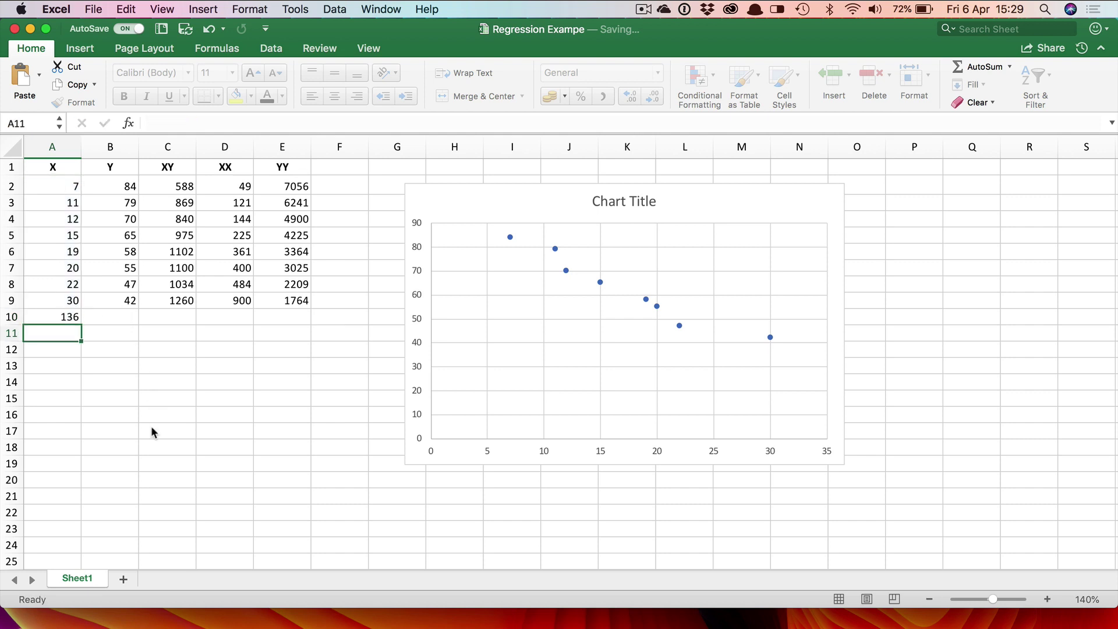
# Make the X total 136 bold and red, then copy it across to E10.
pyautogui.click(64, 318)
pyautogui.click(124, 97)
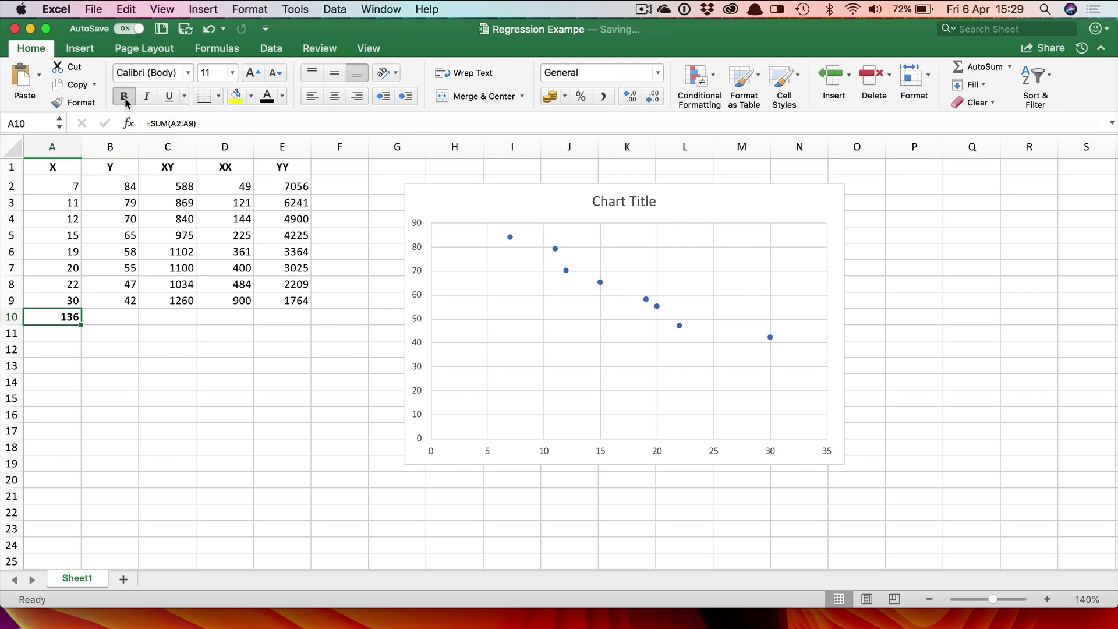
pyautogui.click(283, 98)
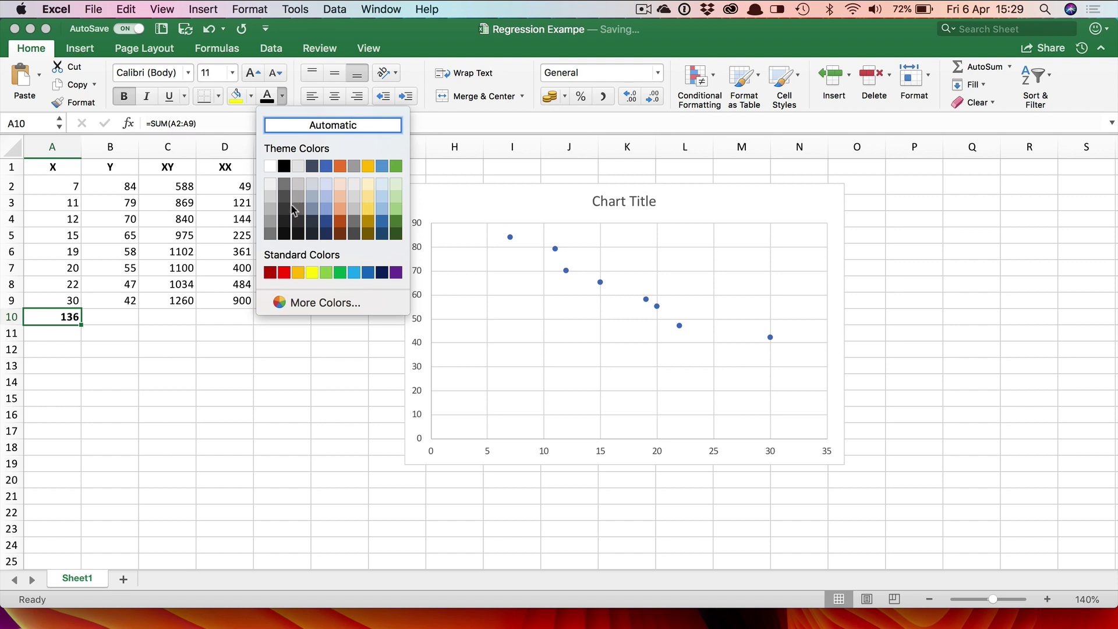
pyautogui.click(284, 272)
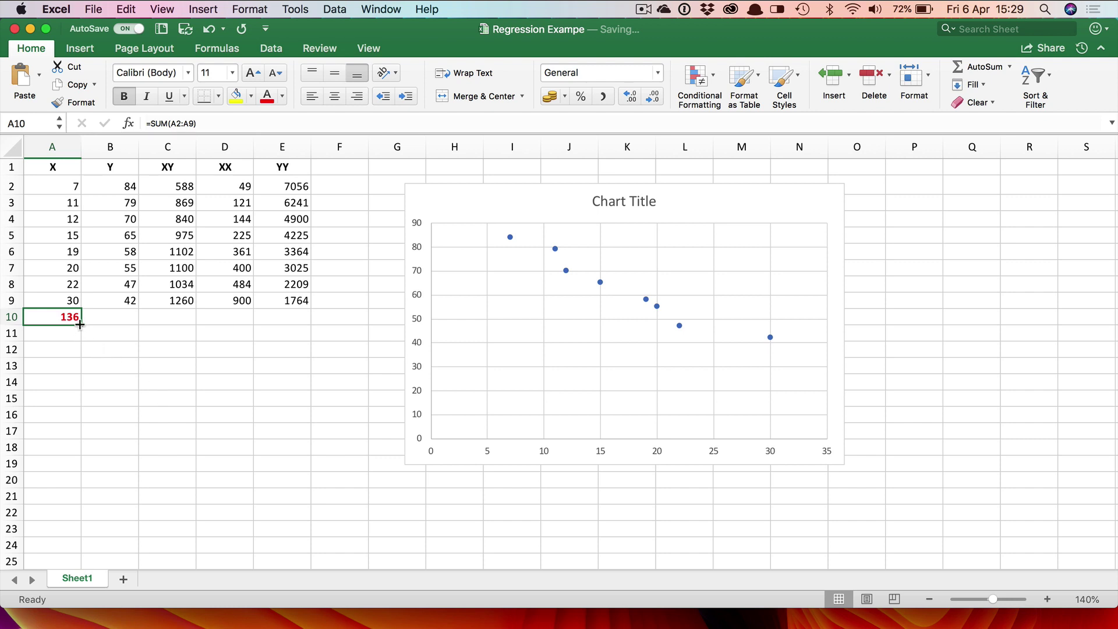
pyautogui.moveTo(80, 324); pyautogui.dragTo(291, 321)
pyautogui.click(307, 398)
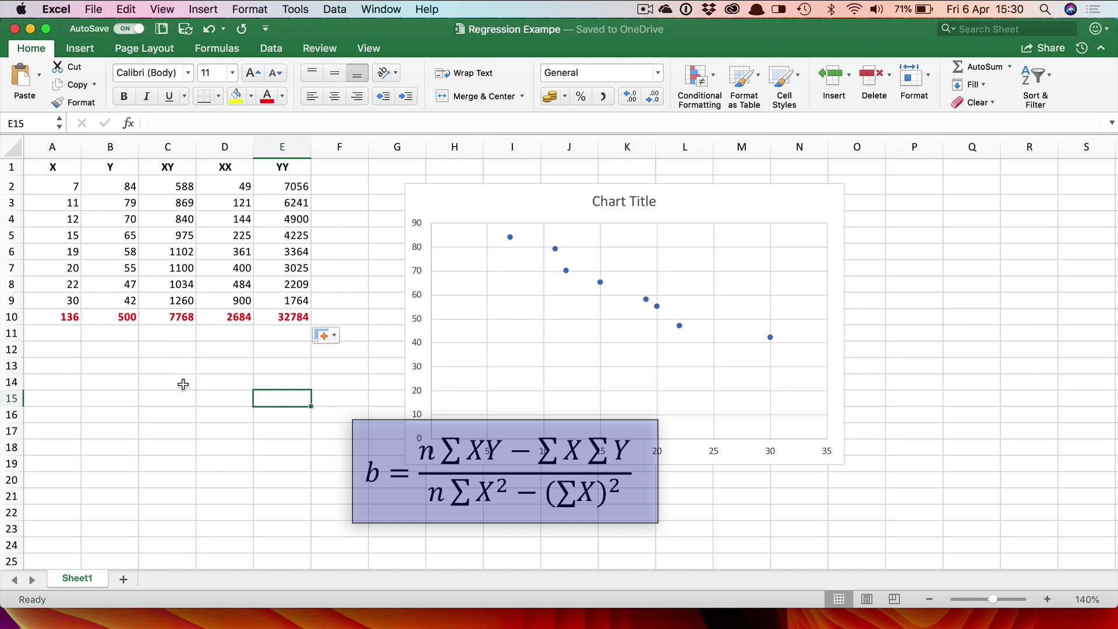
# Enter =8*C10-A10*B10 in C12 for the slope numerator.
pyautogui.click(165, 349)
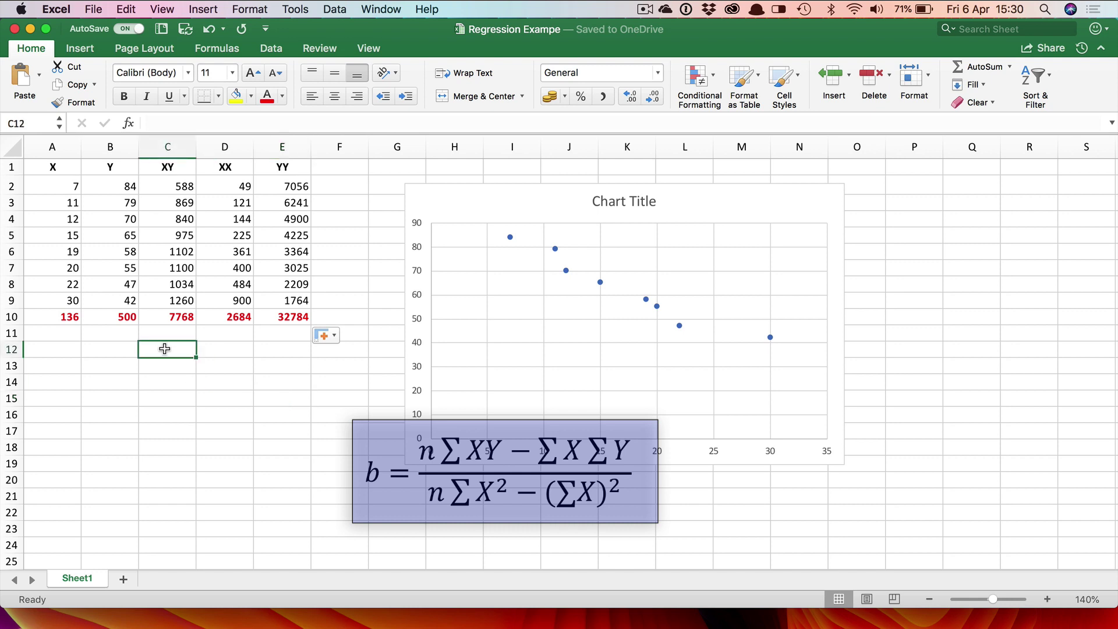
pyautogui.write('=')
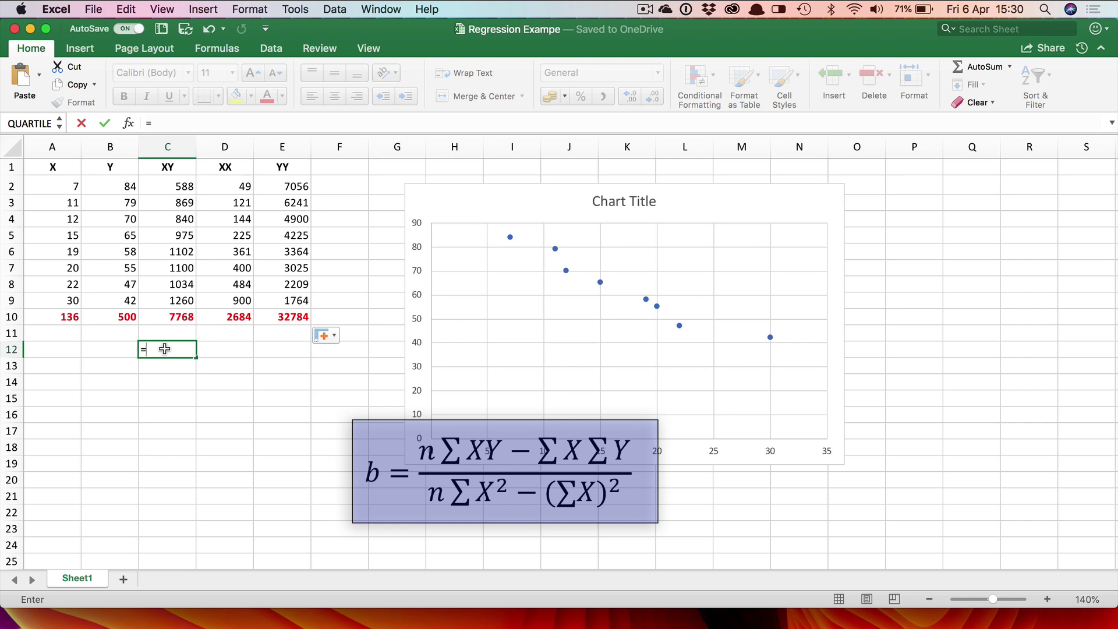
pyautogui.write('8*')
pyautogui.click(177, 315)
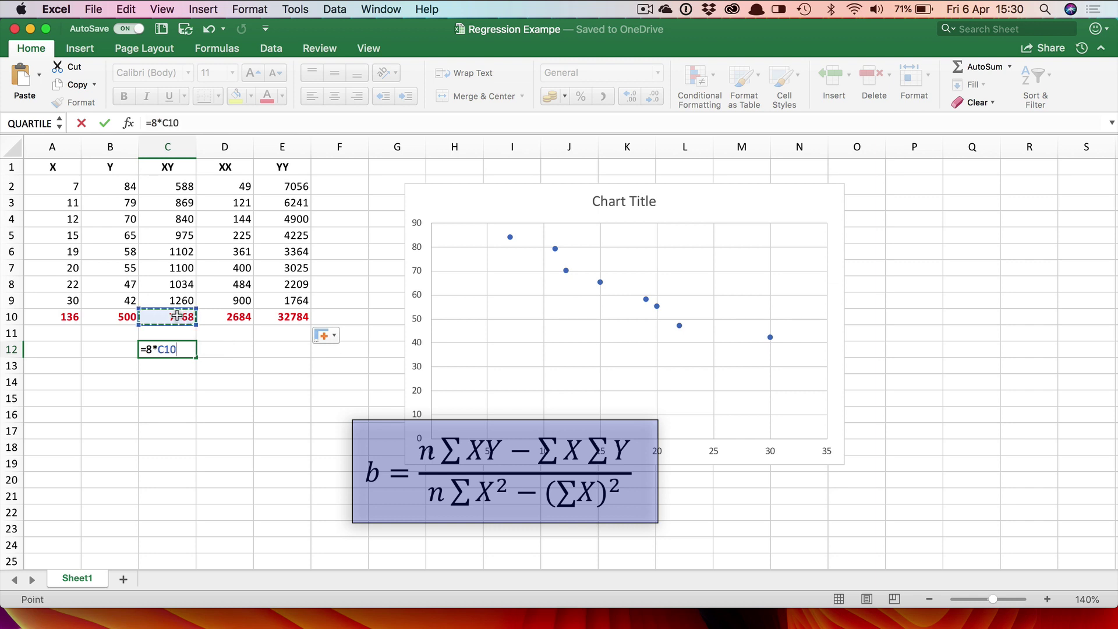
pyautogui.write('-')
pyautogui.click(64, 317)
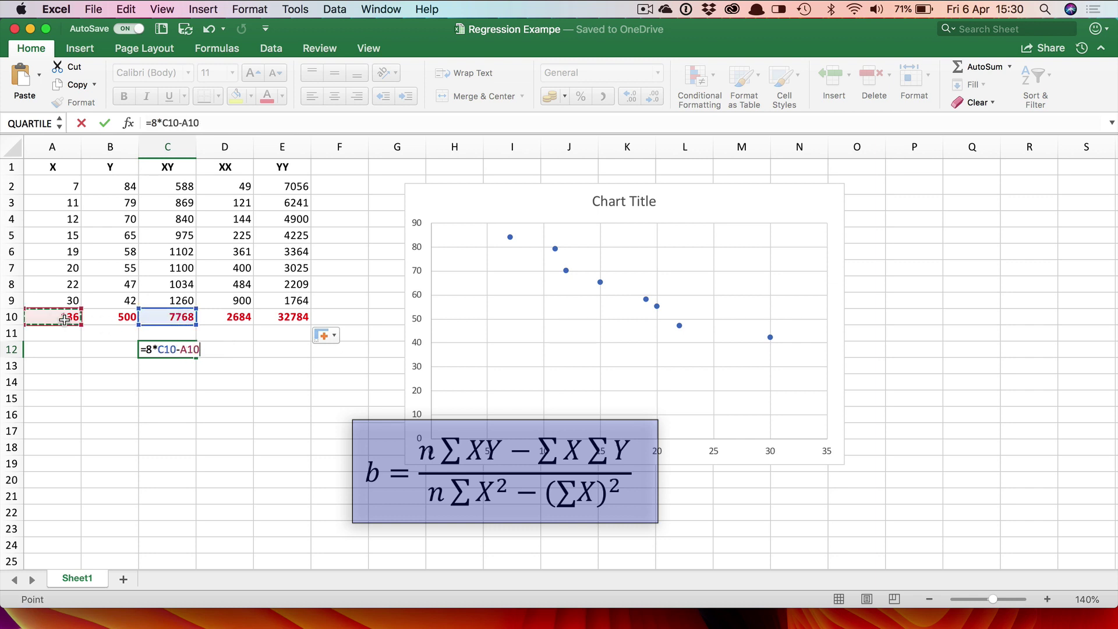
pyautogui.write('*')
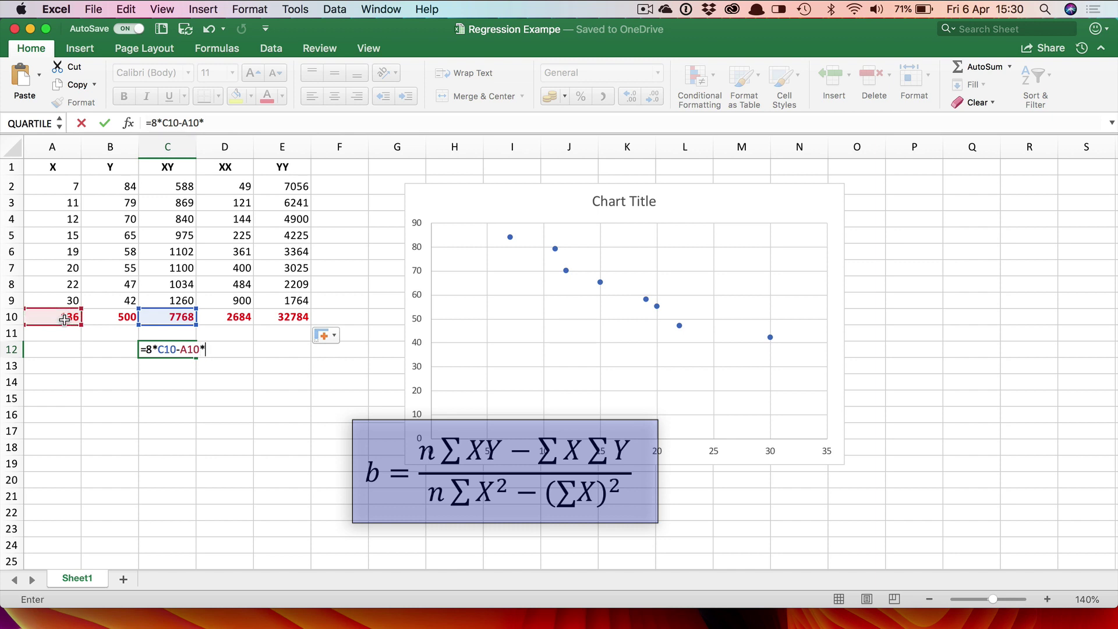
pyautogui.click(114, 317)
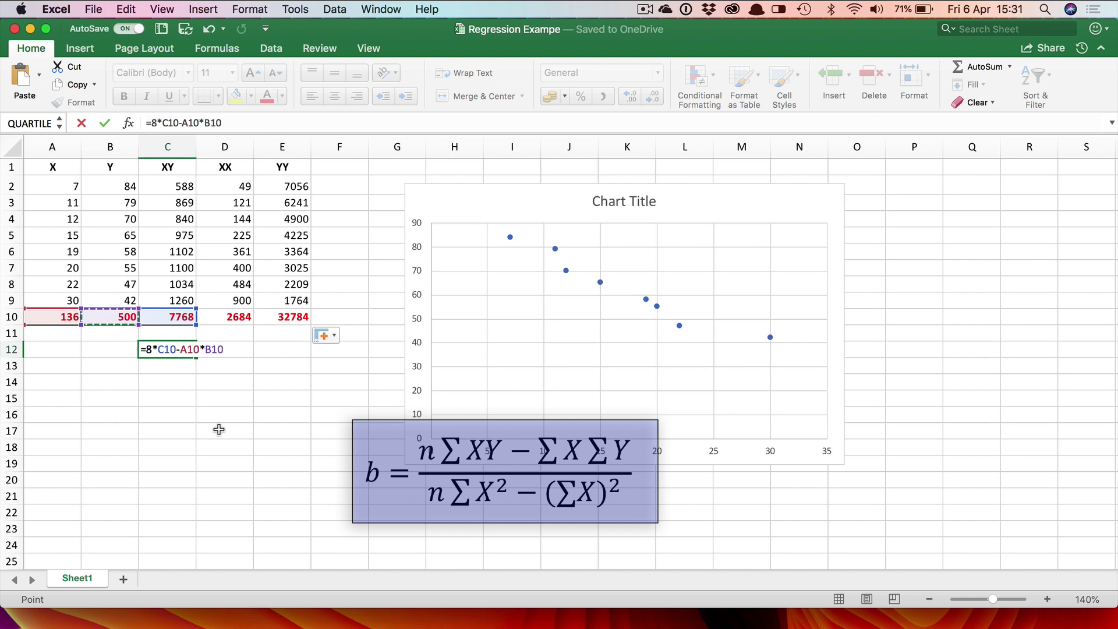
pyautogui.press('Return')
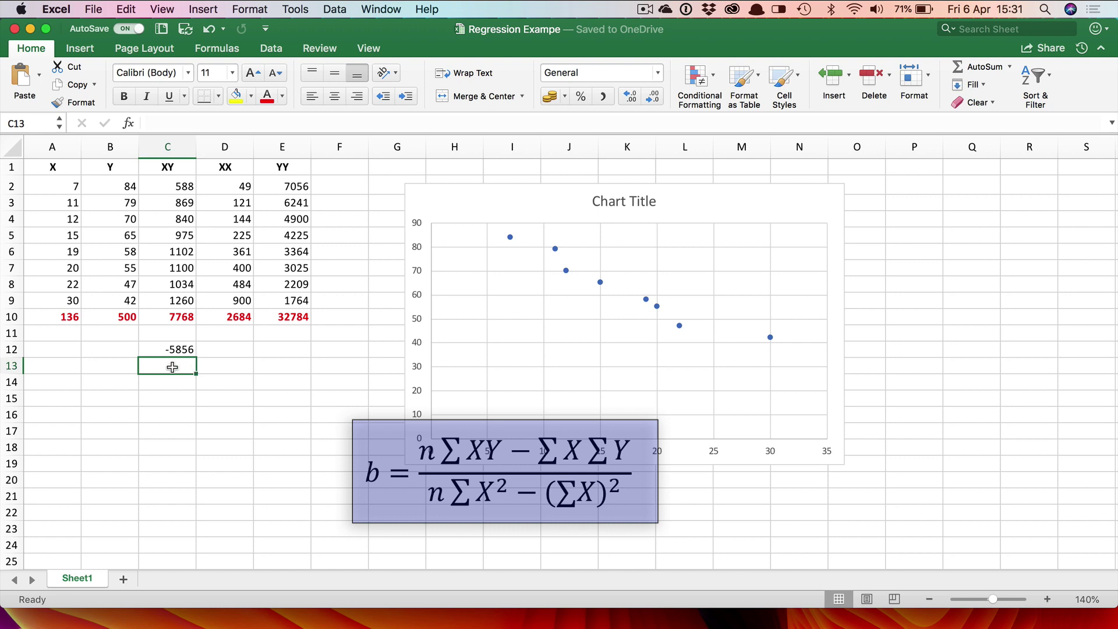
# Enter =8*D10-A10^2 in C13 for the slope denominator.
pyautogui.write('=')
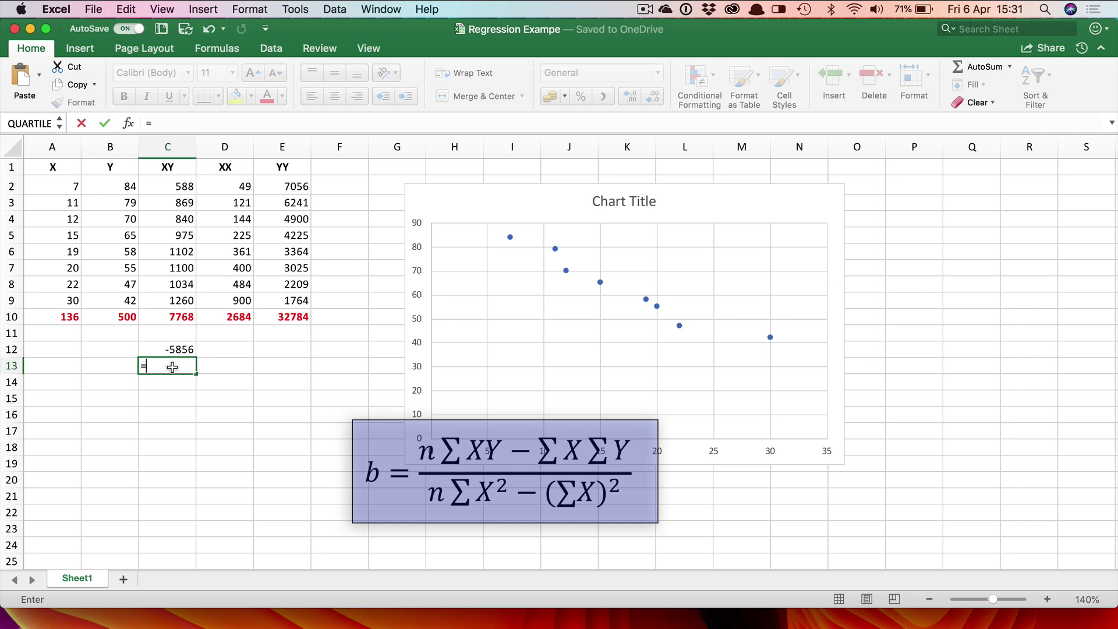
pyautogui.write('8*')
pyautogui.click(229, 318)
pyautogui.write('-')
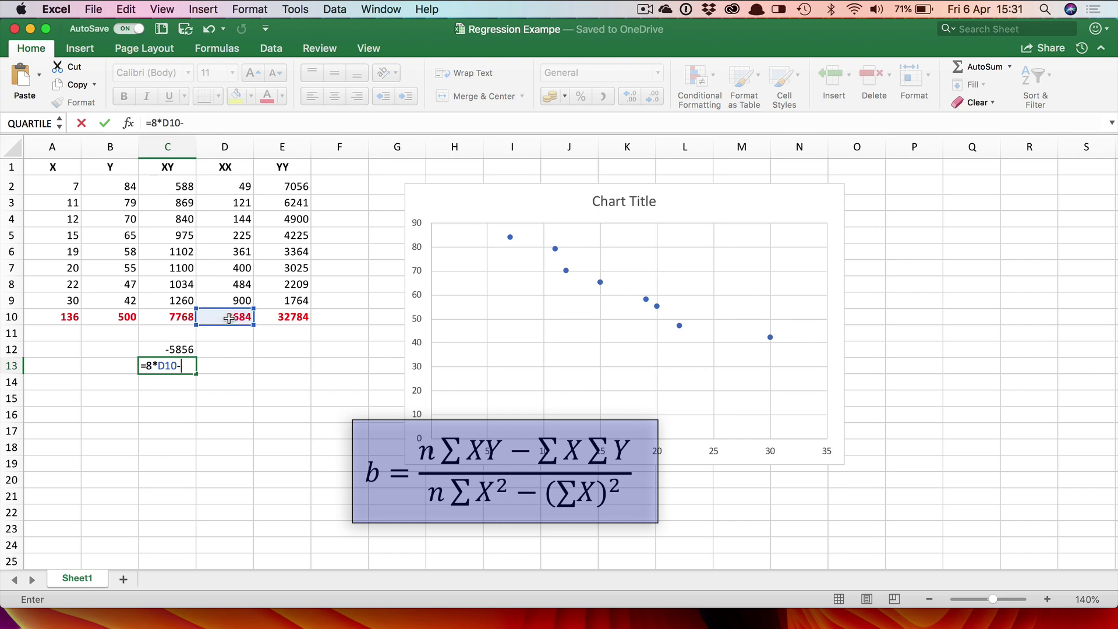
pyautogui.click(68, 315)
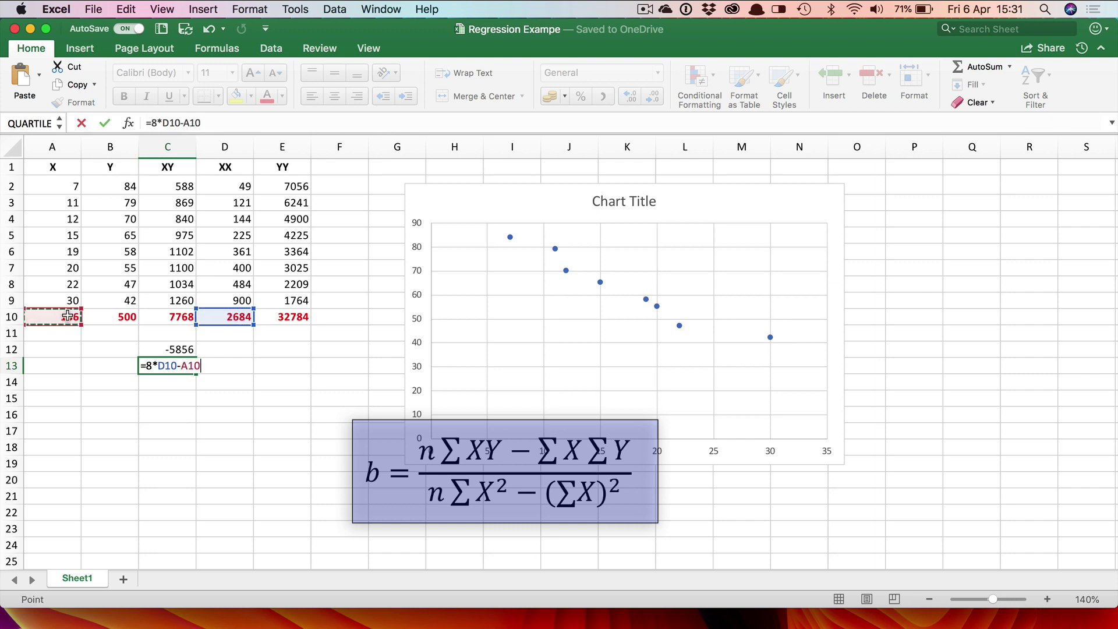
pyautogui.write('^2')
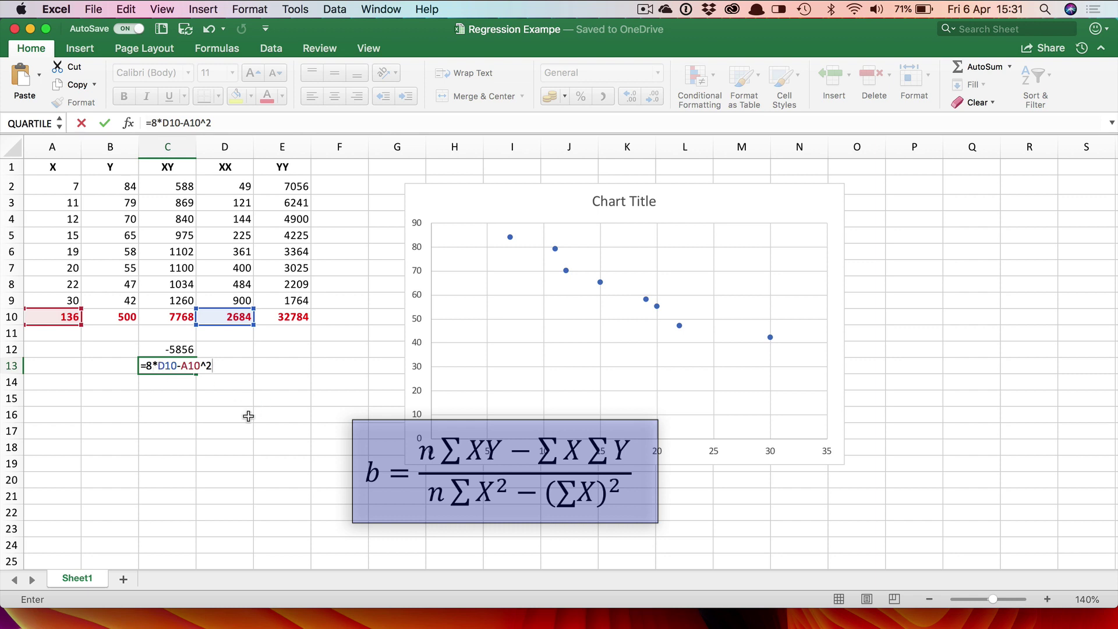
pyautogui.press('Return')
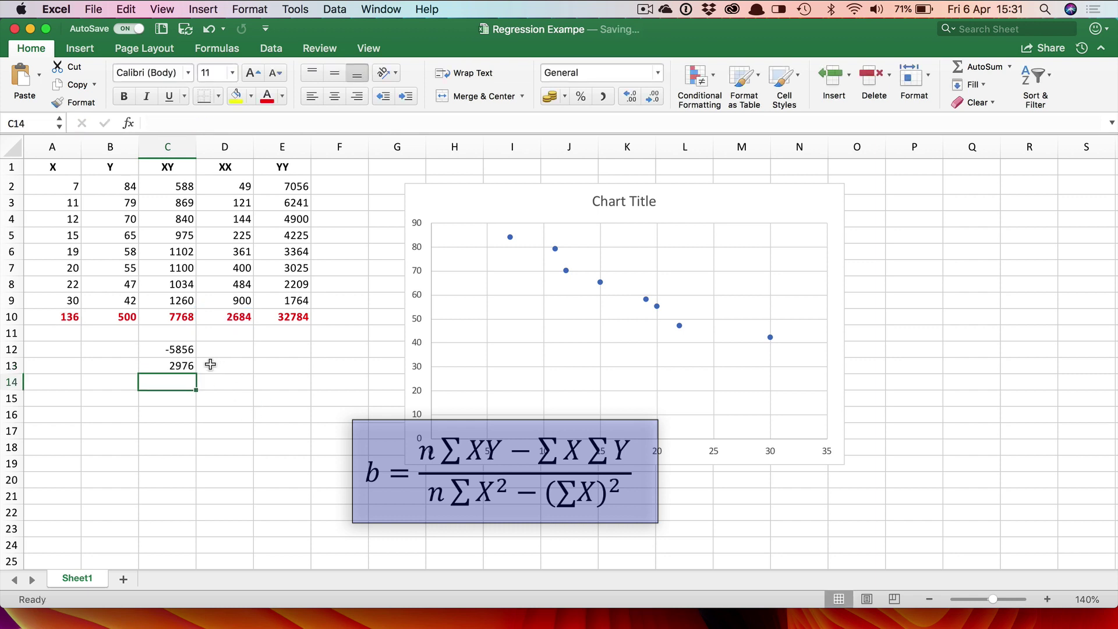
# Label B14 'b =' and enter =C12/C13 in C14.
pyautogui.click(121, 381)
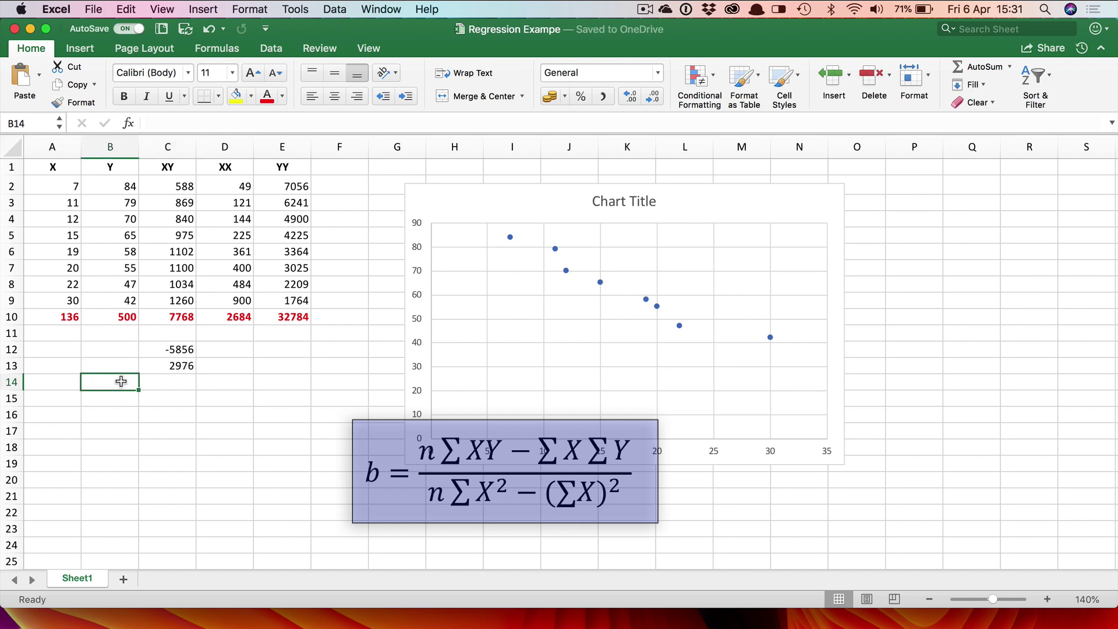
pyautogui.write('b =')
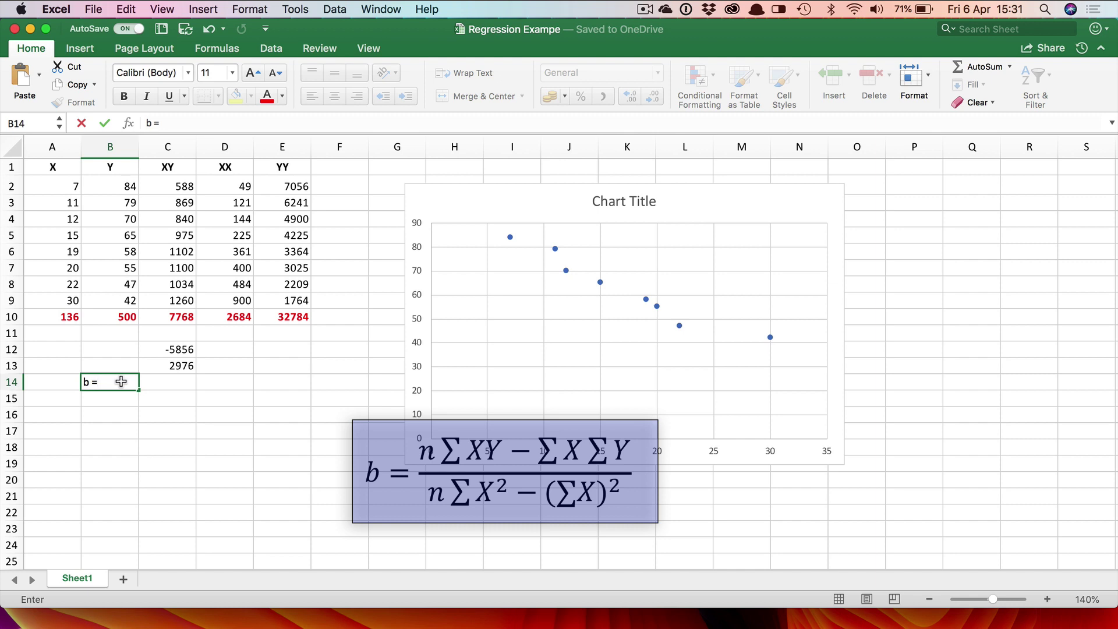
pyautogui.press('Tab')
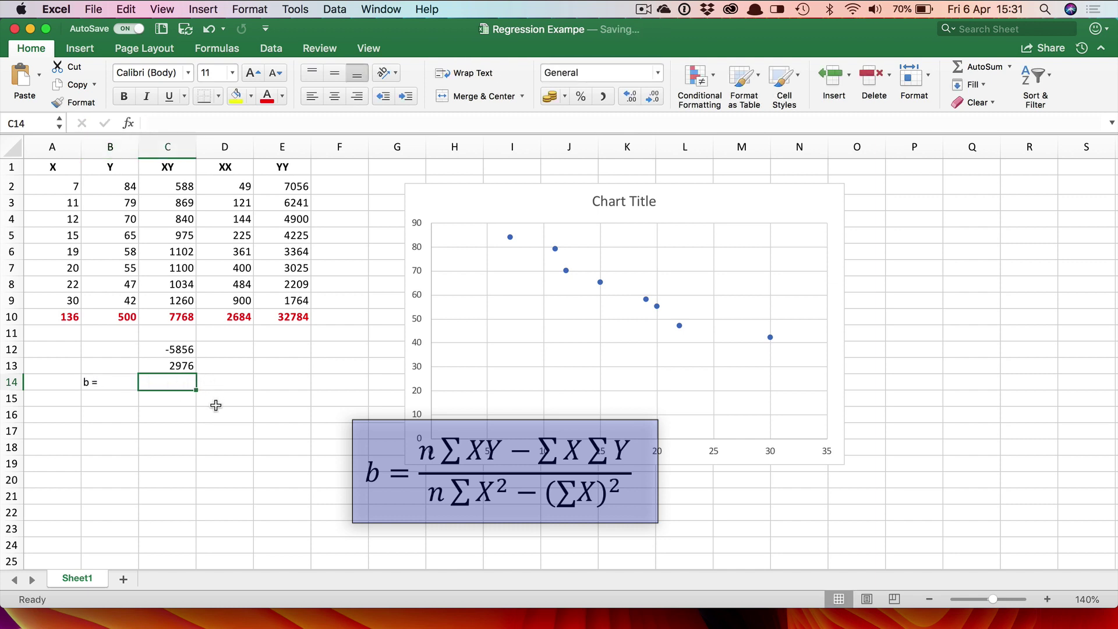
pyautogui.write('=')
pyautogui.click(167, 349)
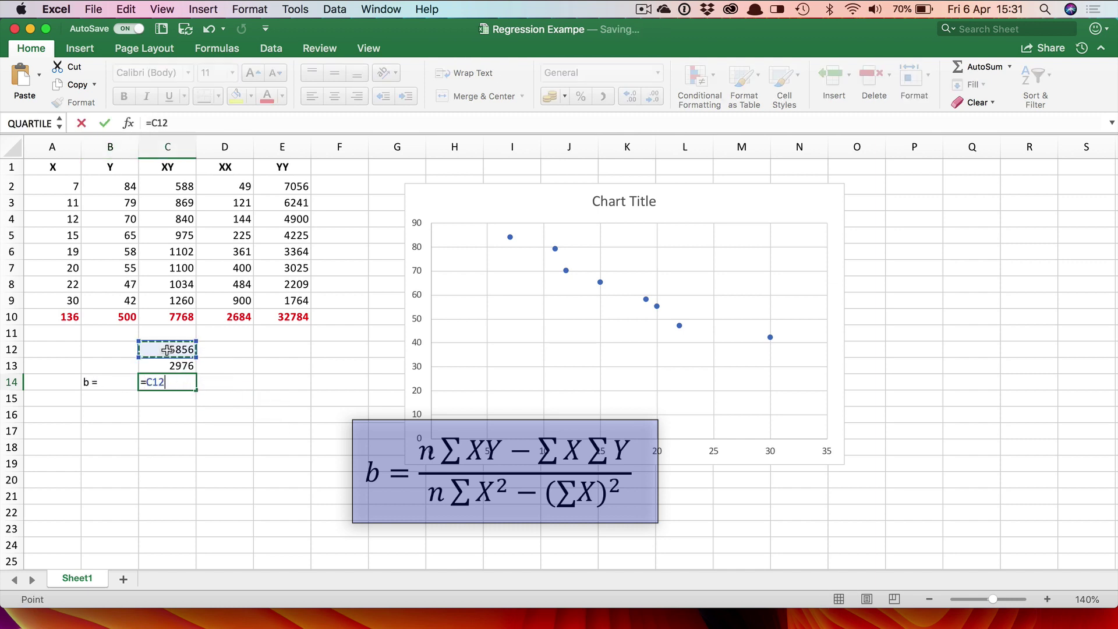
pyautogui.write('/')
pyautogui.click(176, 365)
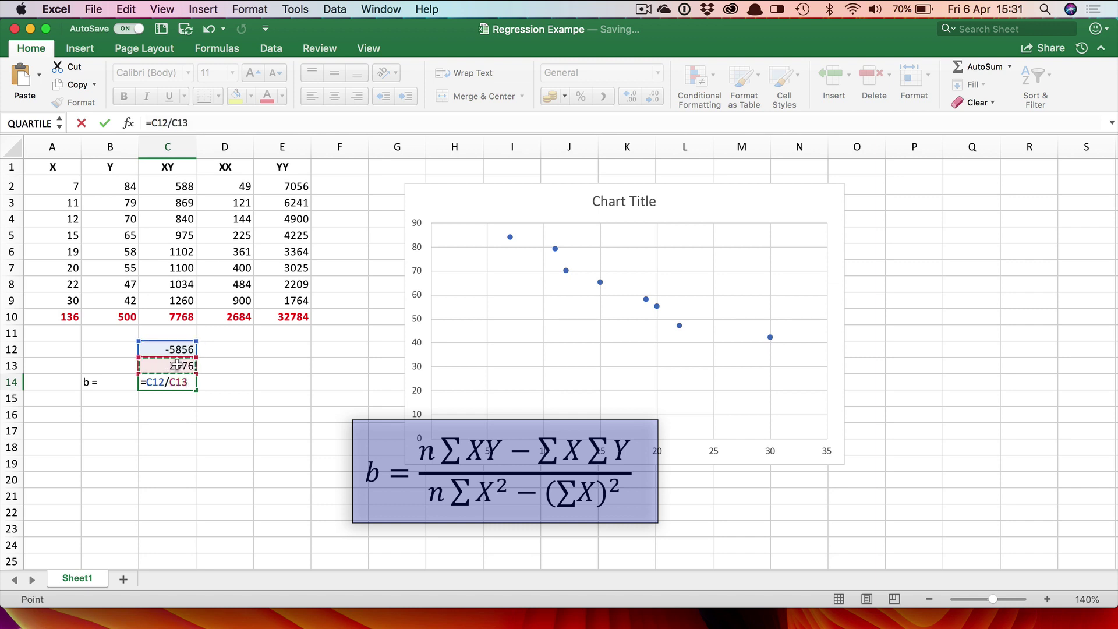
pyautogui.press('Return')
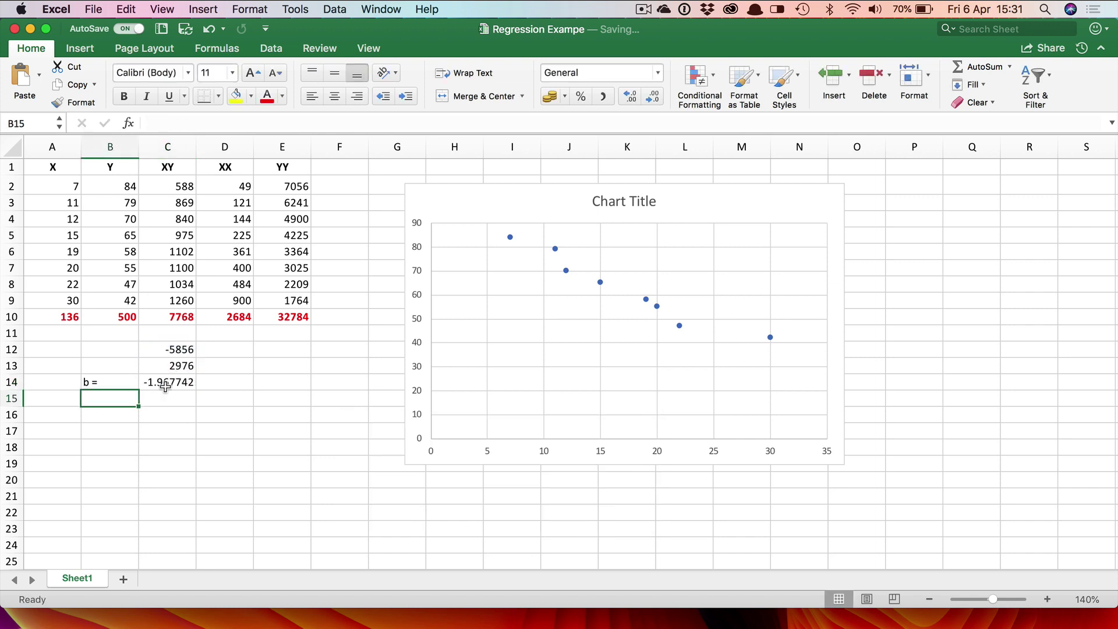
# Reduce C14's decimals so the slope shows as -1.97.
pyautogui.click(166, 384)
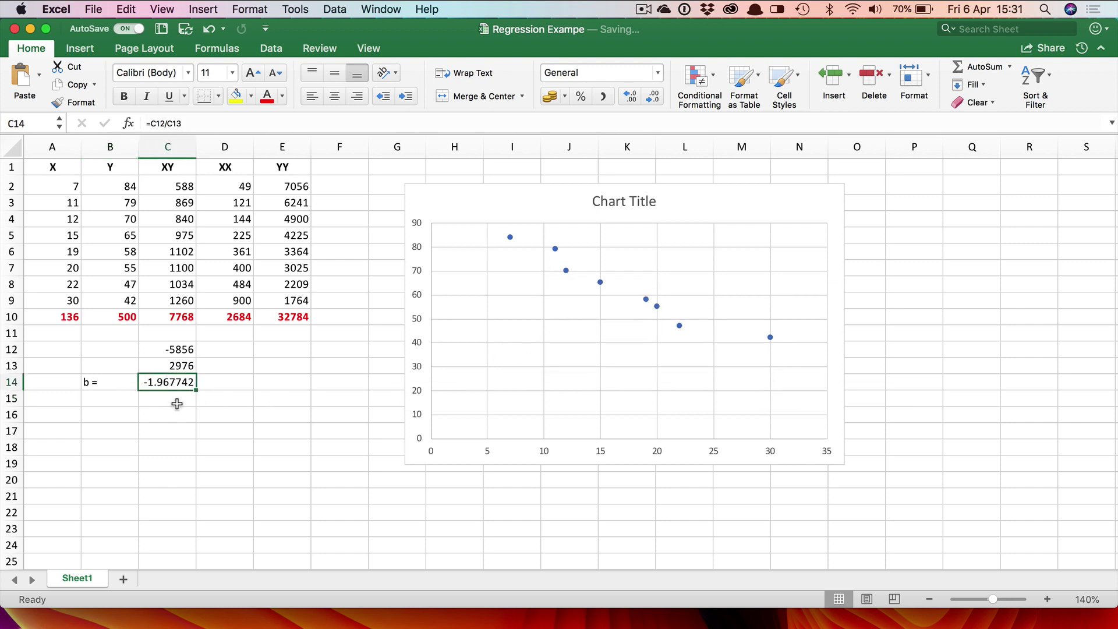
pyautogui.click(650, 97)
pyautogui.click(650, 96)
pyautogui.click(651, 97)
pyautogui.click(651, 97)
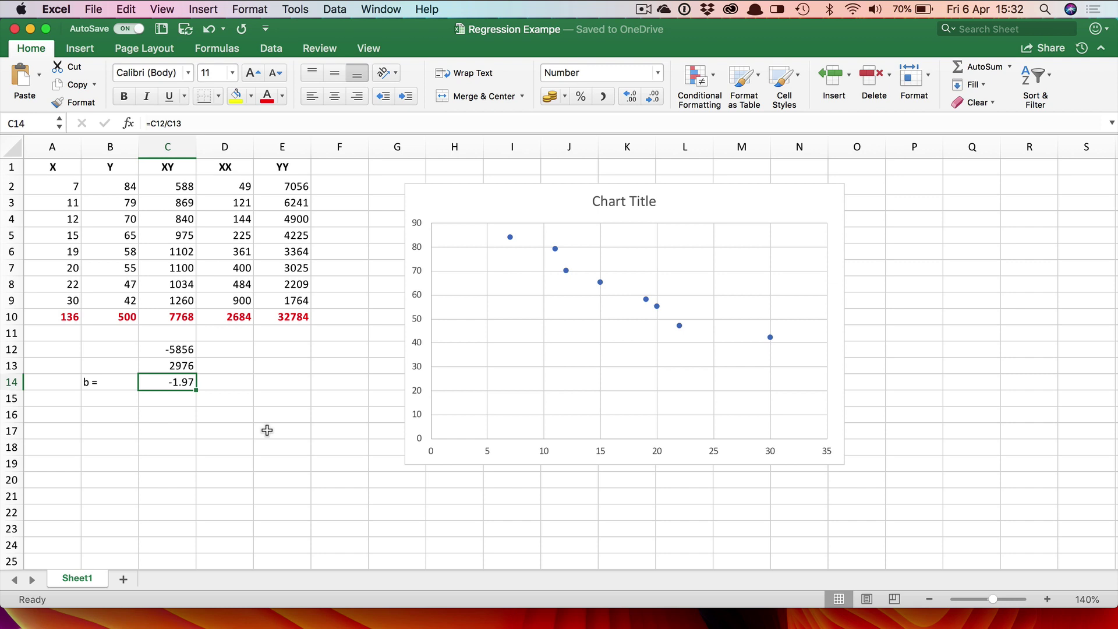
# Label B15 'a ='.
pyautogui.click(109, 400)
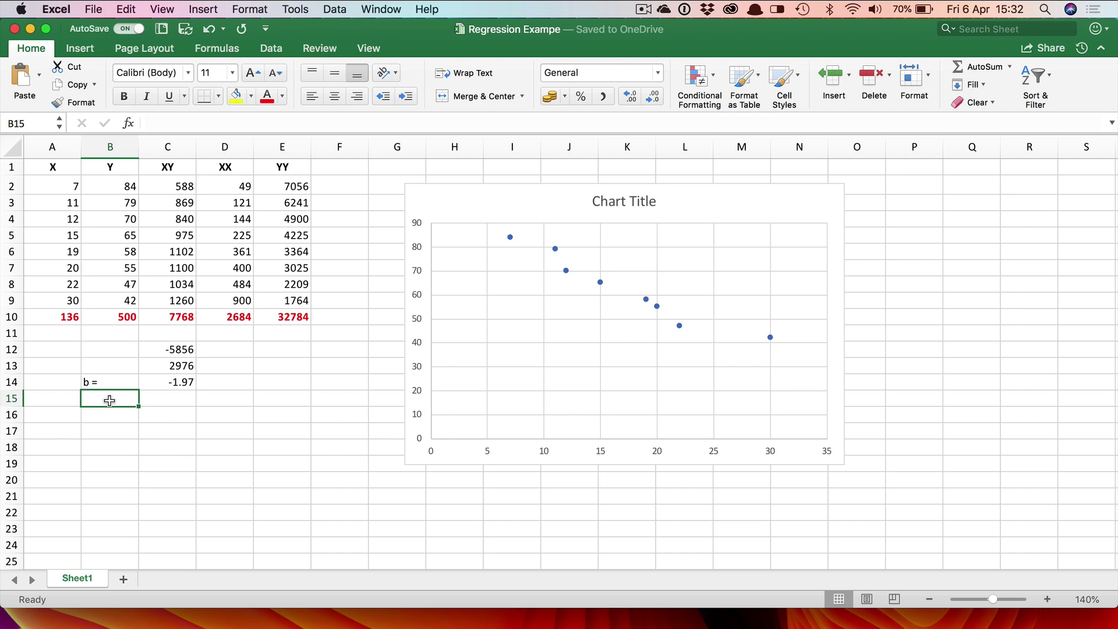
pyautogui.write('a=')
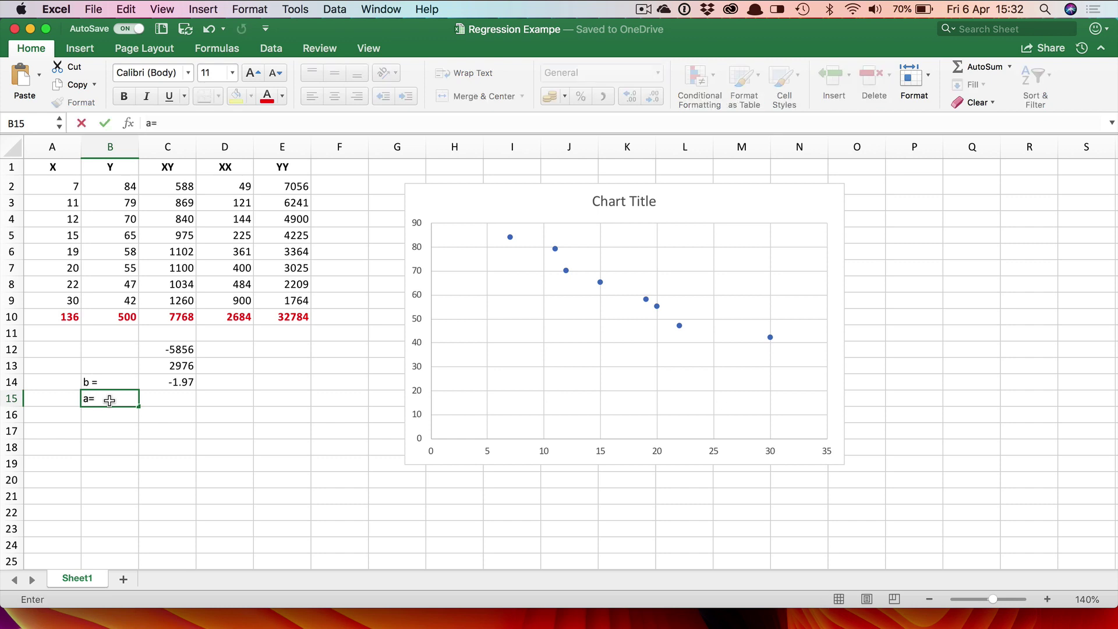
pyautogui.press('BackSpace')
pyautogui.write('=')
pyautogui.press('Tab')
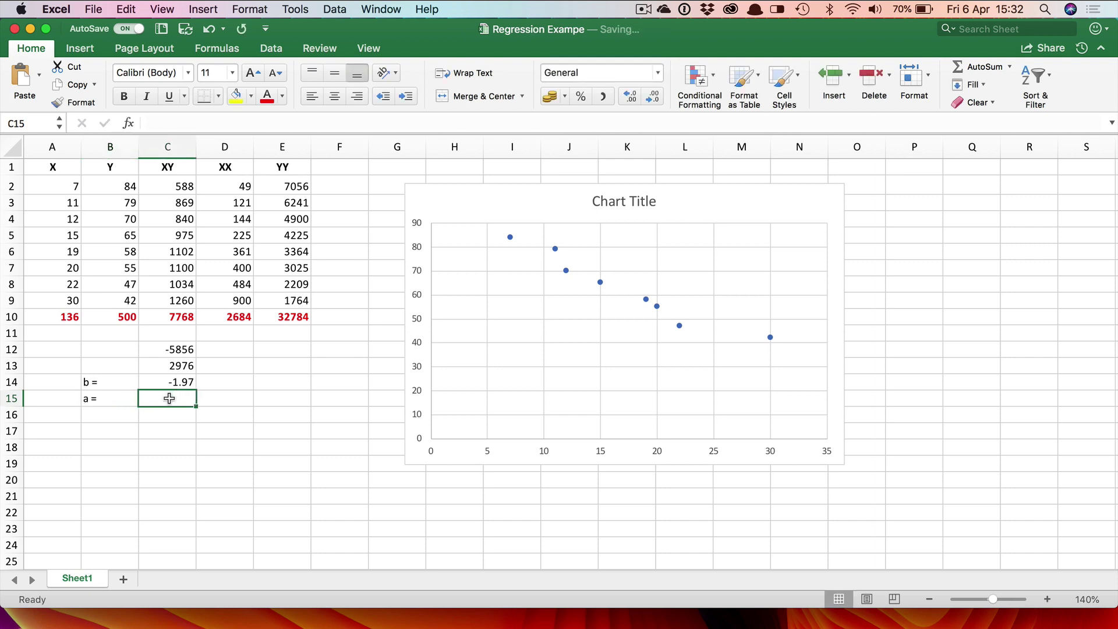
# Enter the intercept formula =B10/8-C14*A10/8 in C15.
pyautogui.write('=')
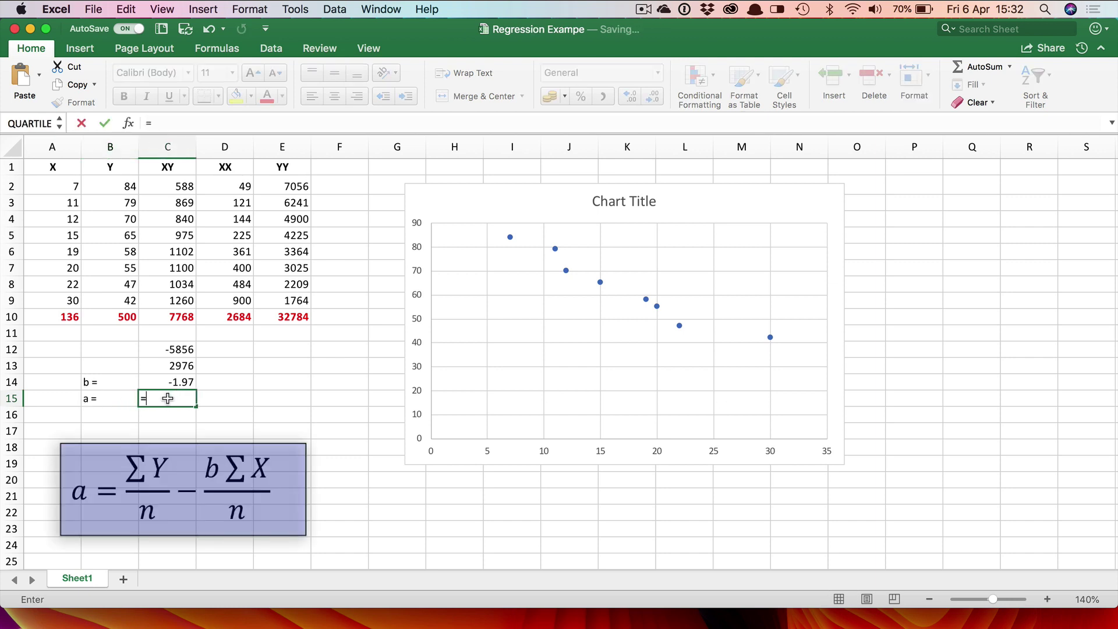
pyautogui.click(118, 317)
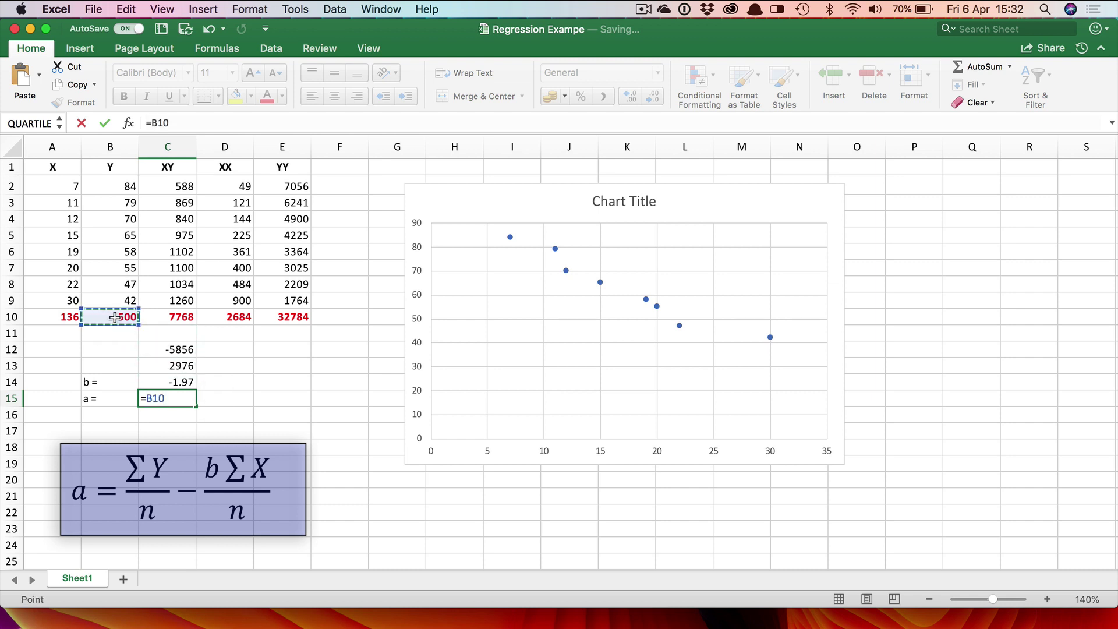
pyautogui.write('/8-')
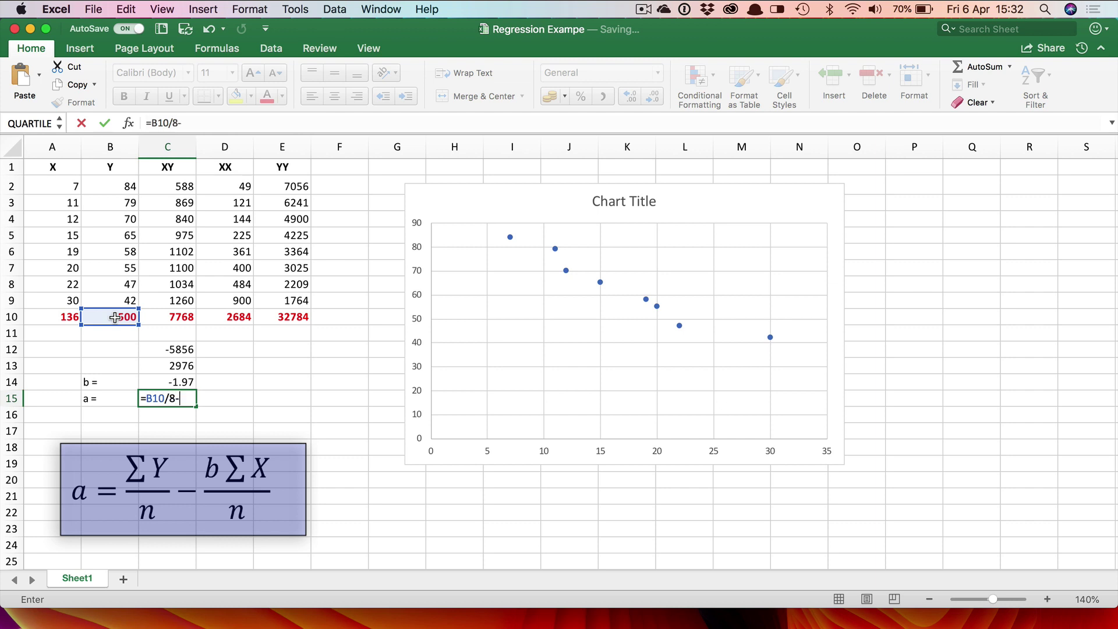
pyautogui.click(171, 379)
pyautogui.write('*')
pyautogui.click(57, 317)
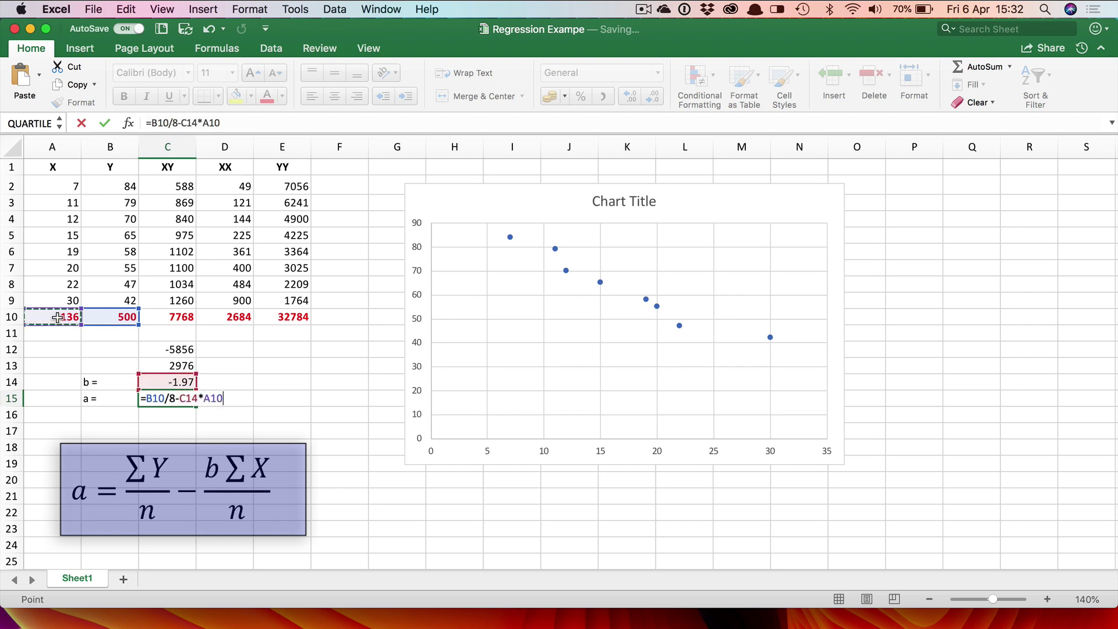
pyautogui.write('/8')
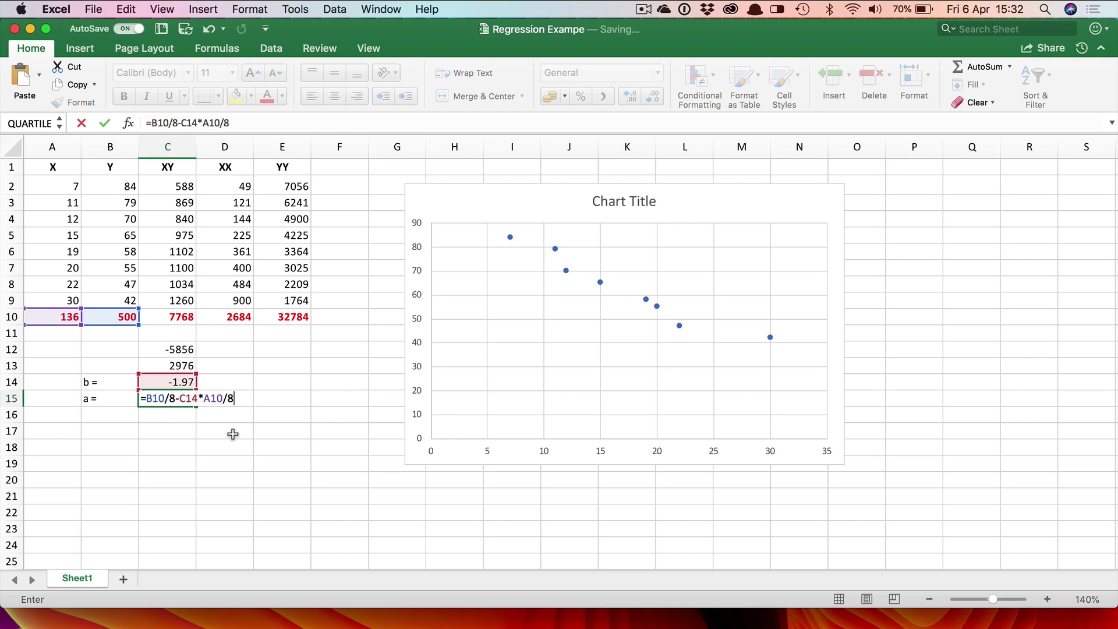
pyautogui.press('Return')
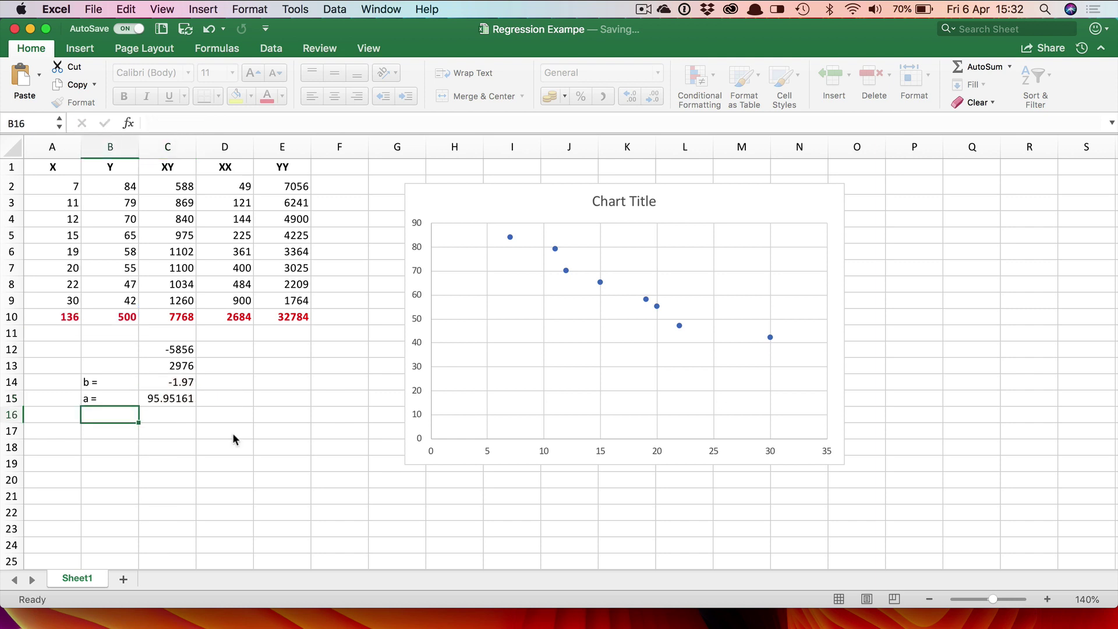
# Reduce C15's decimals so the intercept shows as 95.95.
pyautogui.click(172, 396)
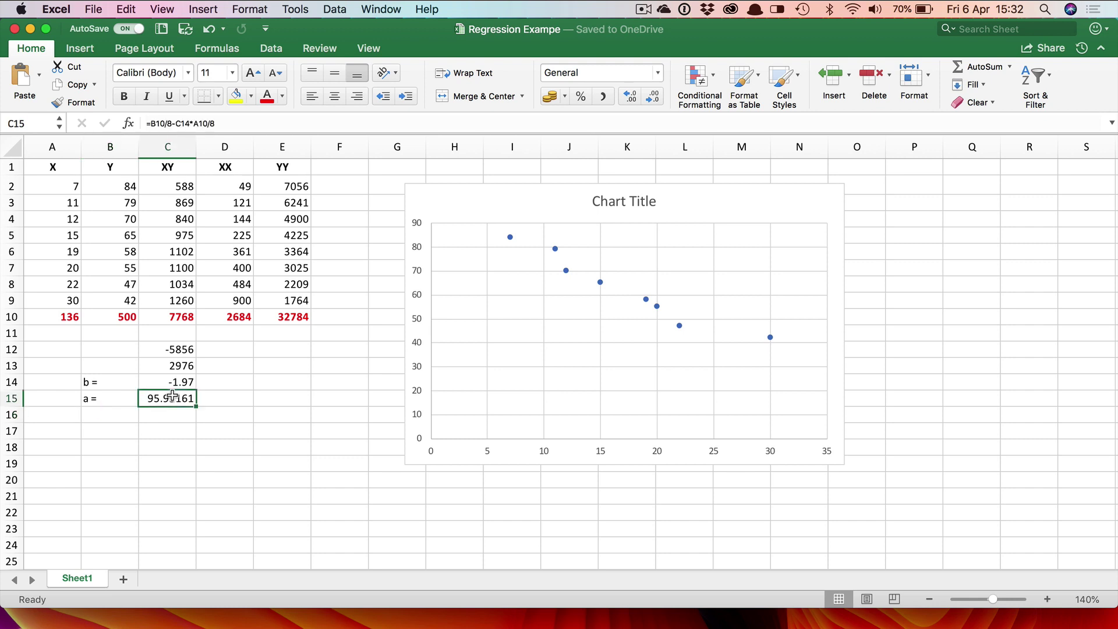
pyautogui.click(653, 98)
pyautogui.click(653, 98)
pyautogui.click(653, 98)
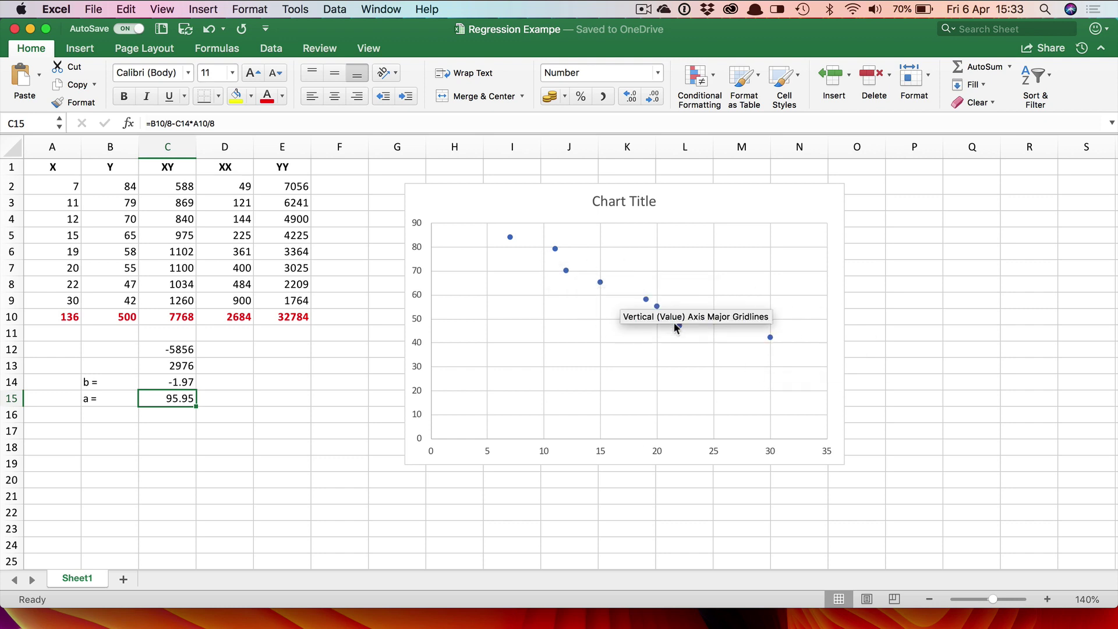
pyautogui.moveTo(653, 313)
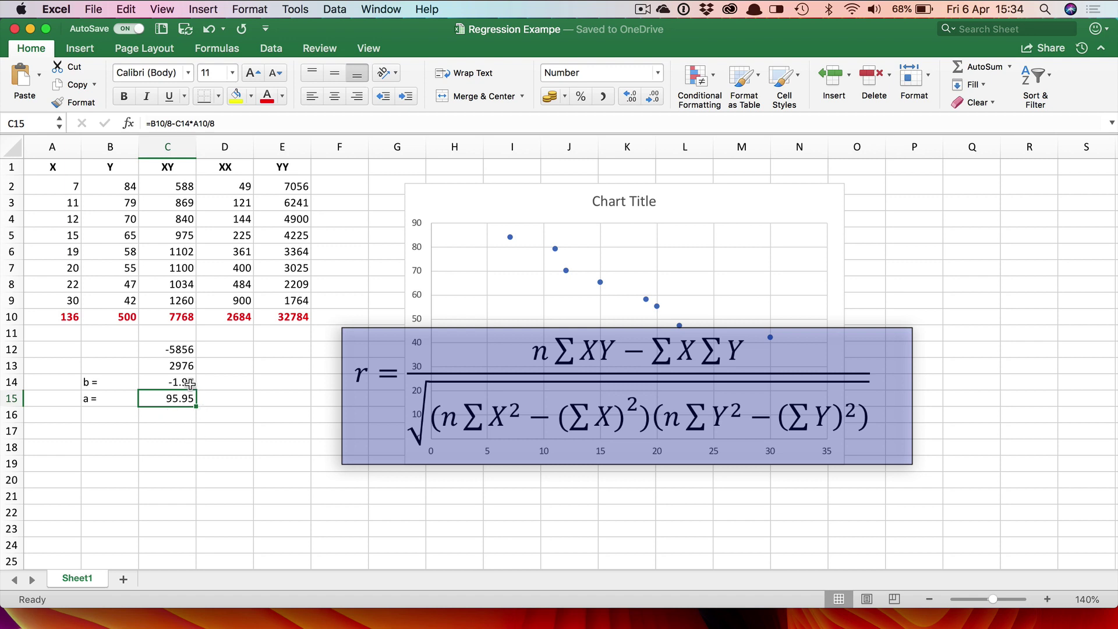
pyautogui.click(181, 349)
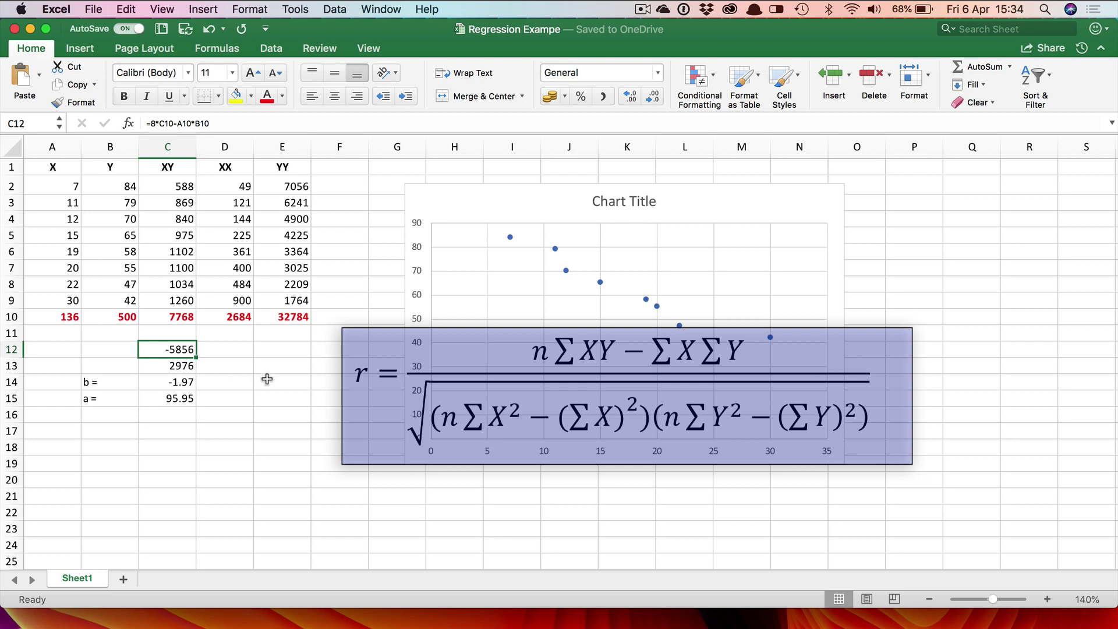
pyautogui.click(180, 365)
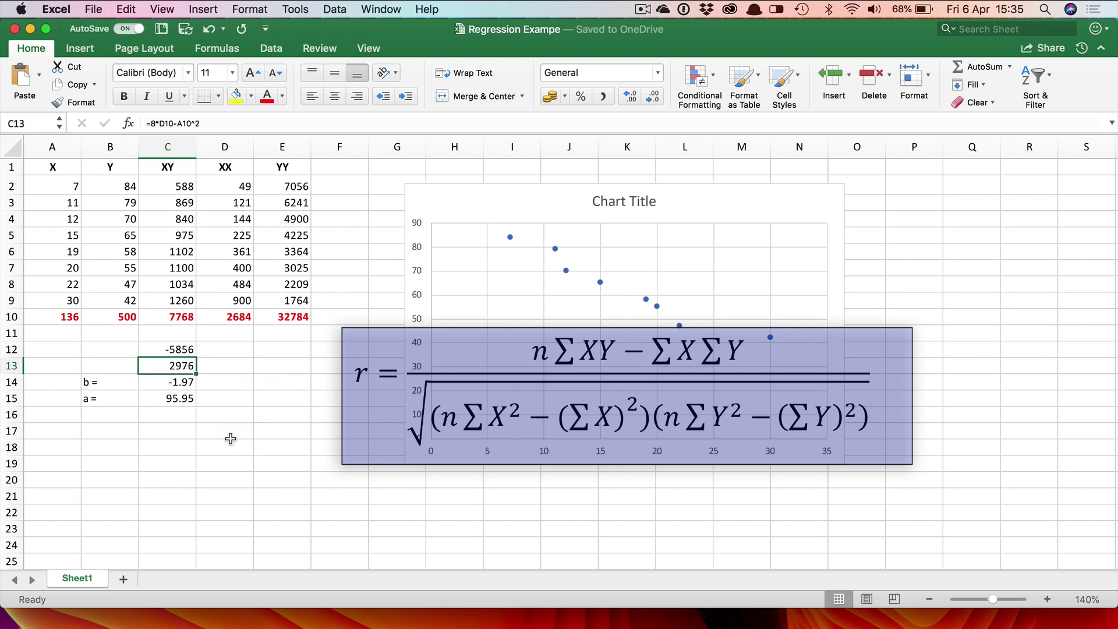
# Enter =8*E10-B10^2 in D13, giving 12272.
pyautogui.click(231, 365)
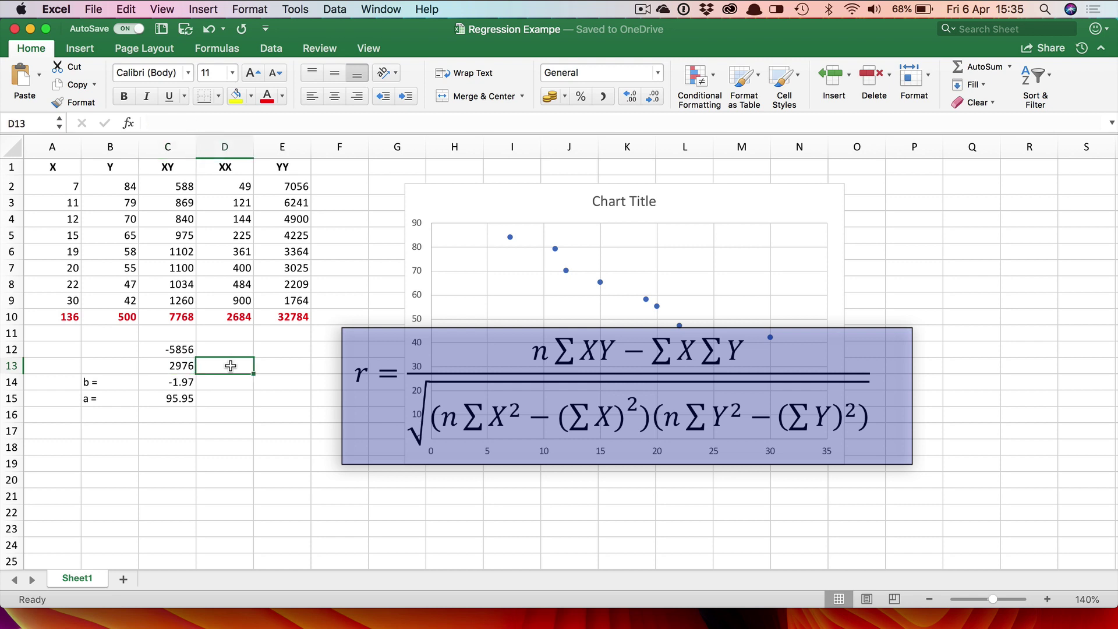
pyautogui.write('=')
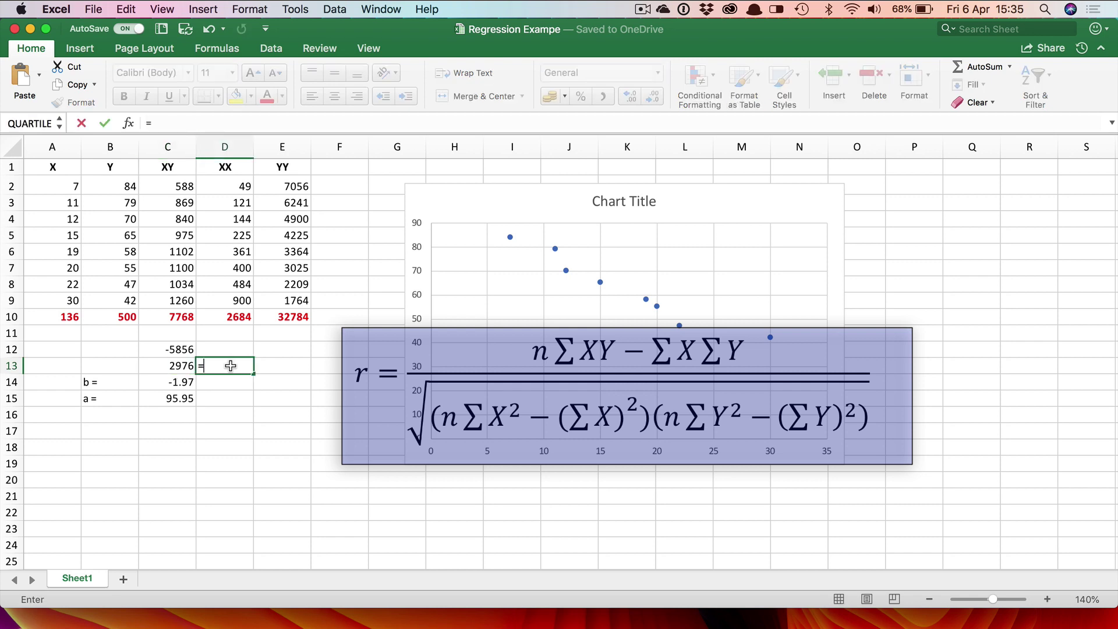
pyautogui.write('8*')
pyautogui.click(291, 315)
pyautogui.write('-')
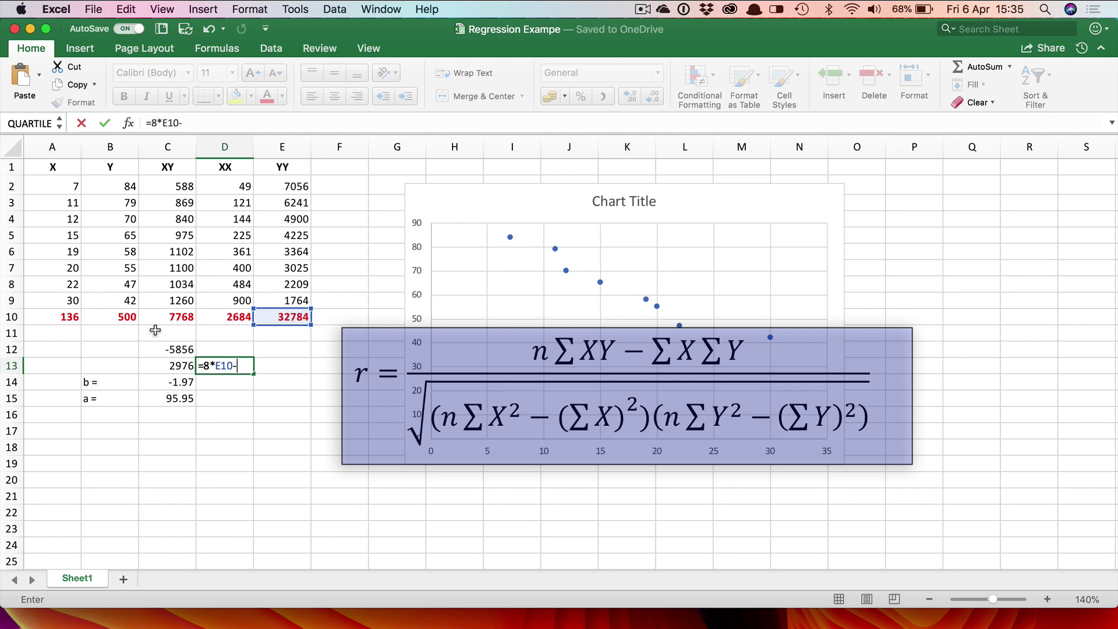
pyautogui.click(124, 317)
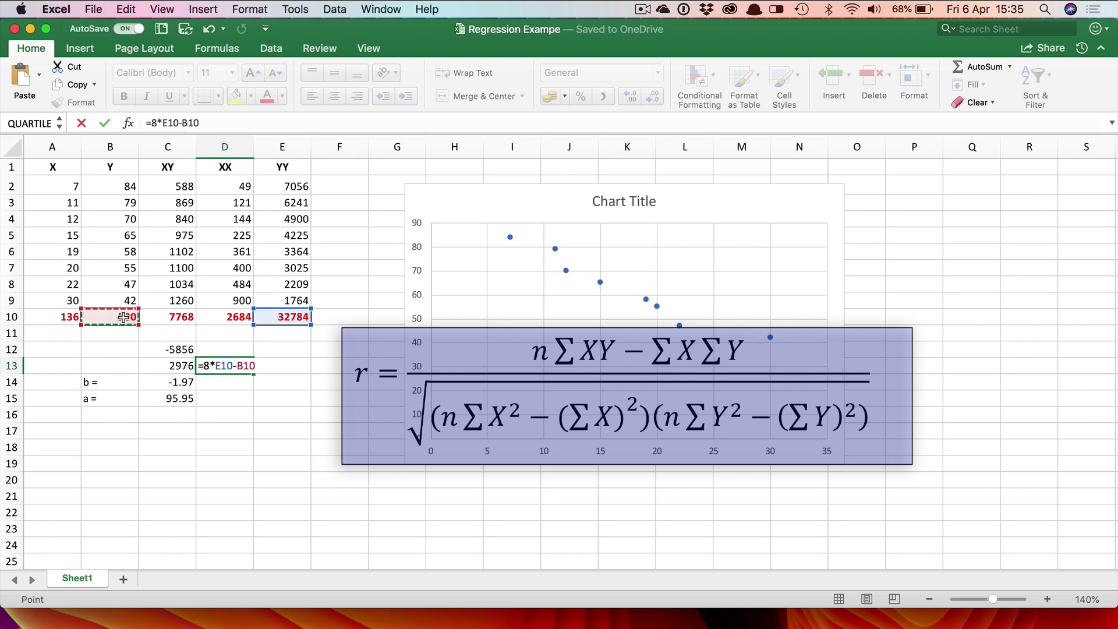
pyautogui.write('^2')
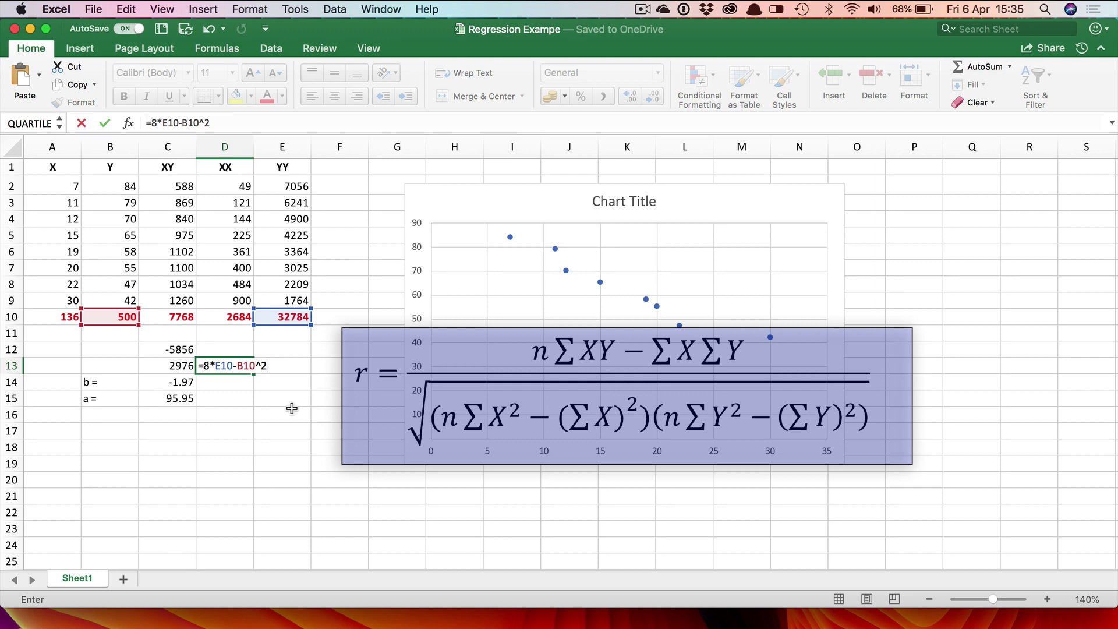
pyautogui.press('Return')
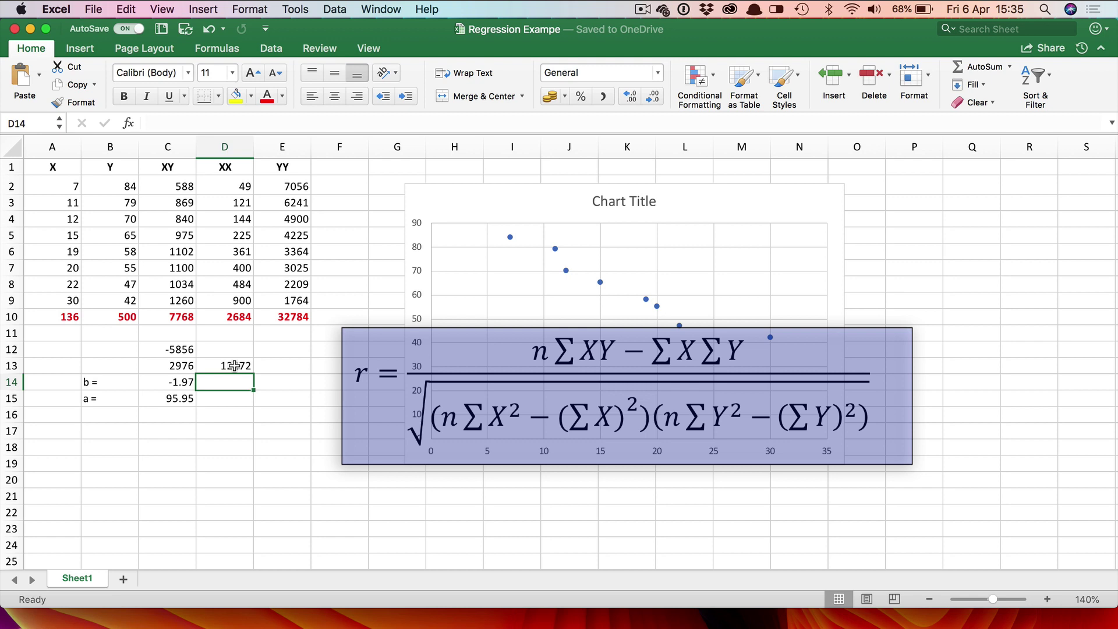
pyautogui.click(105, 416)
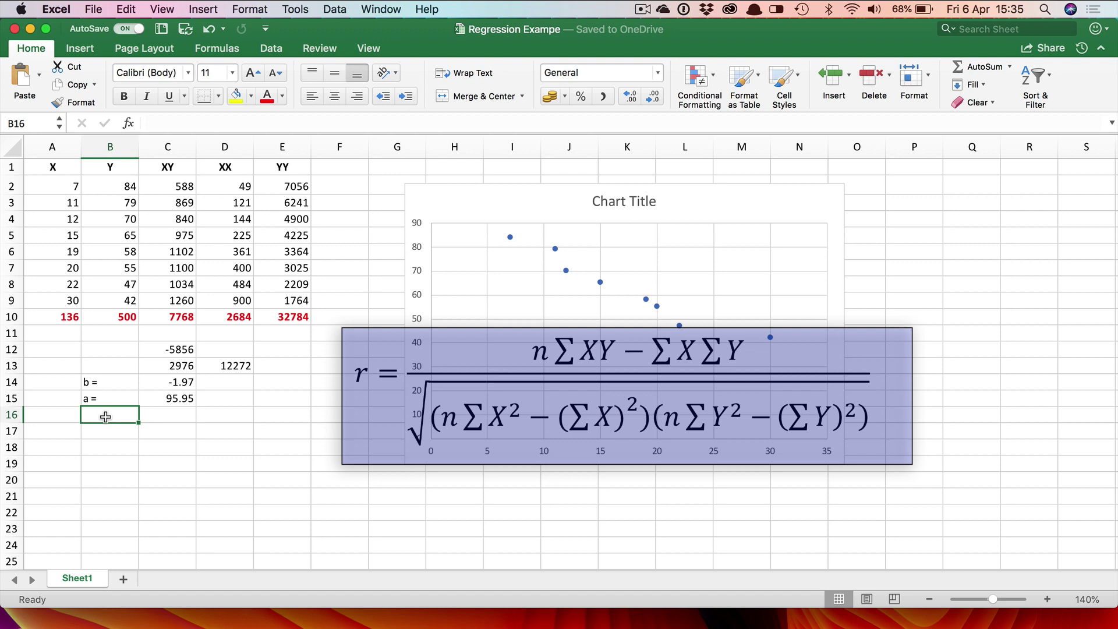
# Label B16 'r =' and enter =C12/SQRT(C13*D13) in C16.
pyautogui.write('r =')
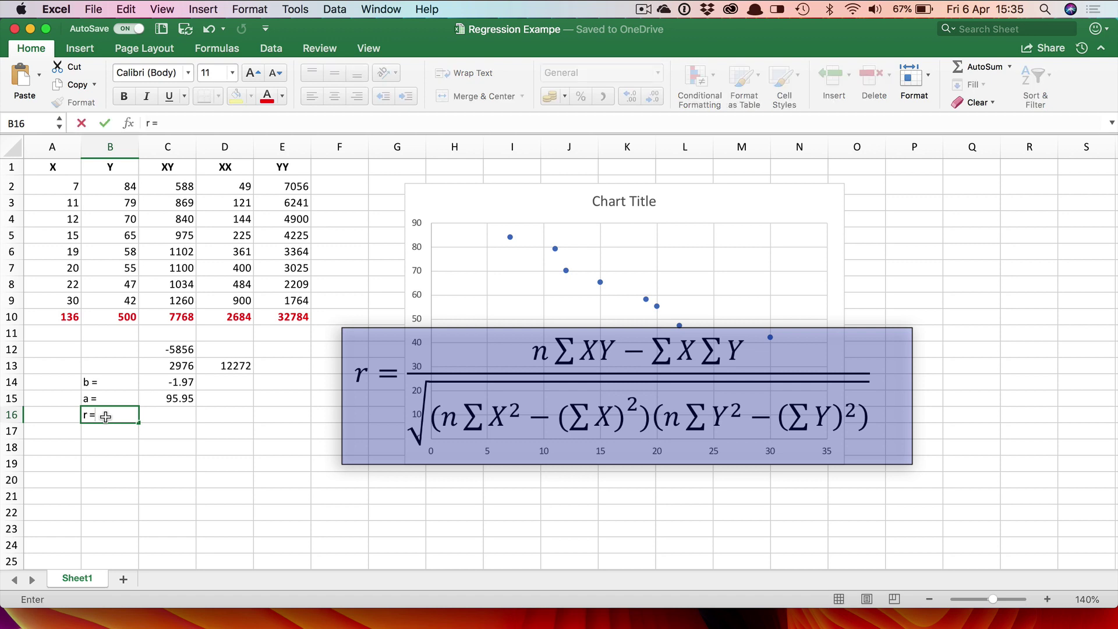
pyautogui.press('Tab')
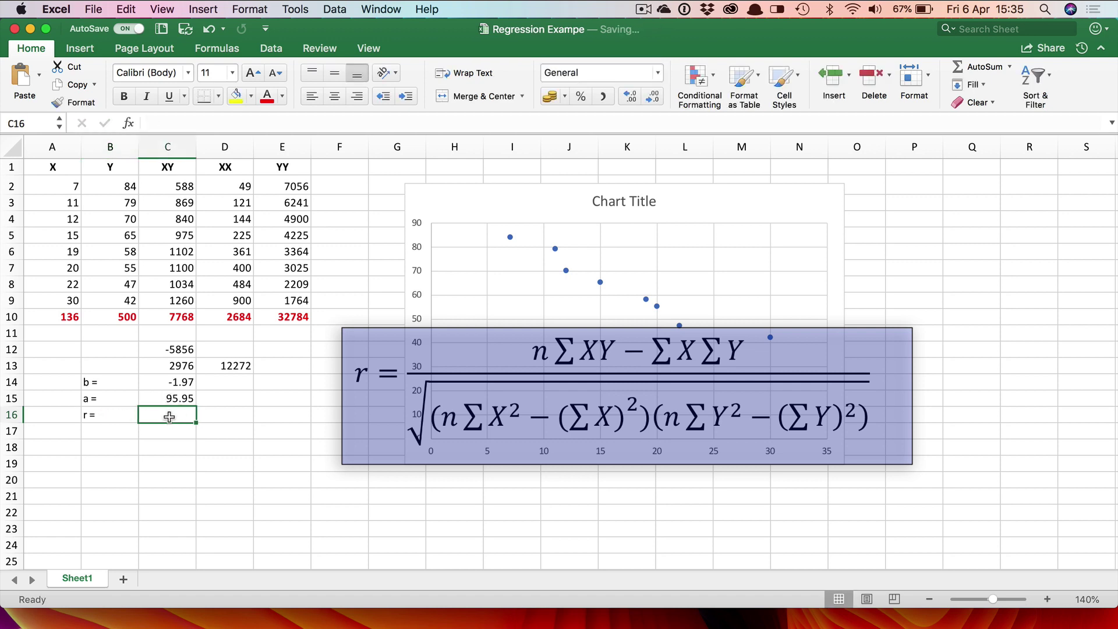
pyautogui.write('=')
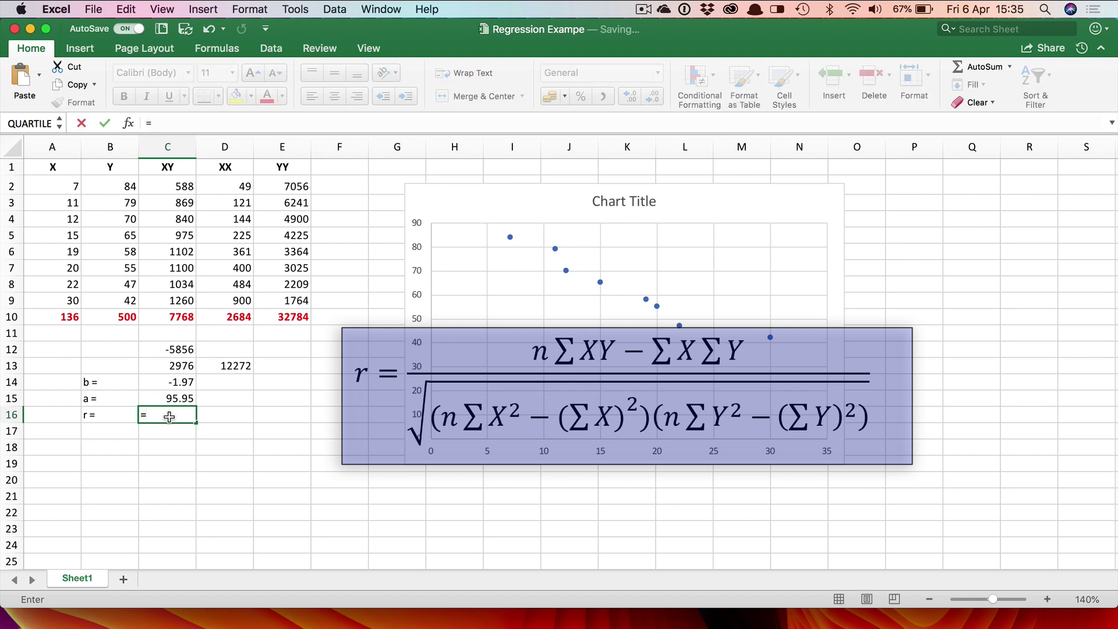
pyautogui.click(169, 349)
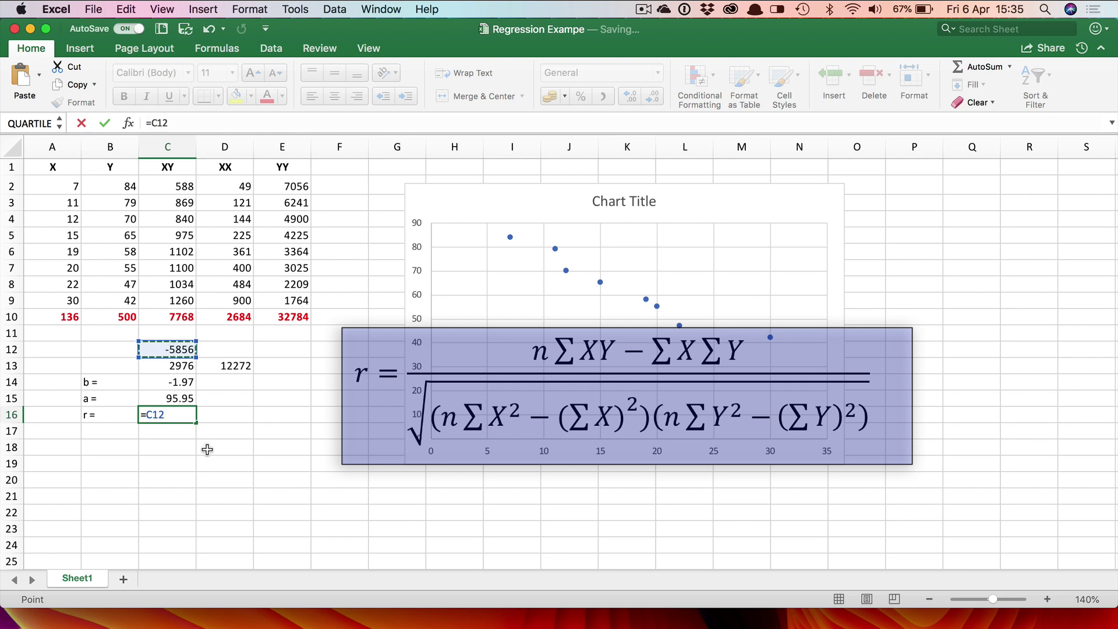
pyautogui.write('/sq')
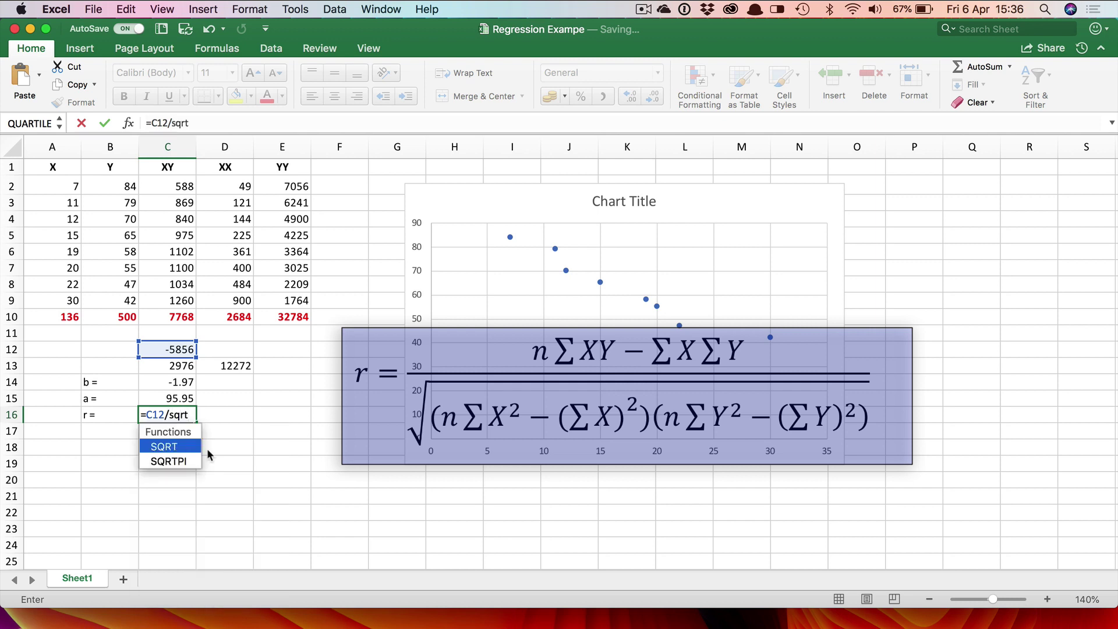
pyautogui.write('rt(')
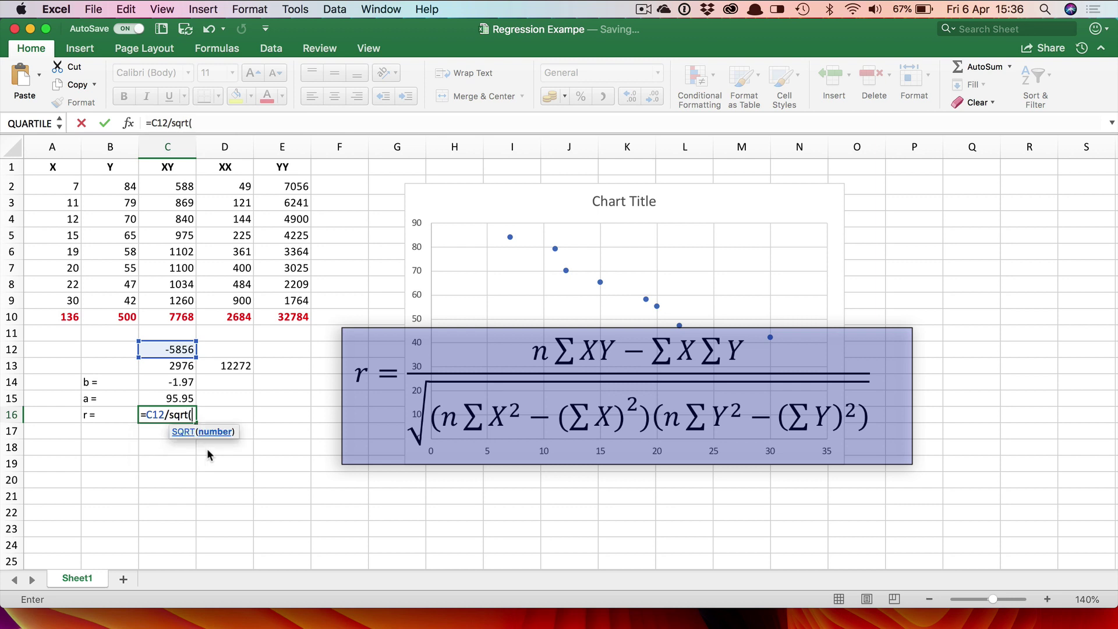
pyautogui.click(179, 365)
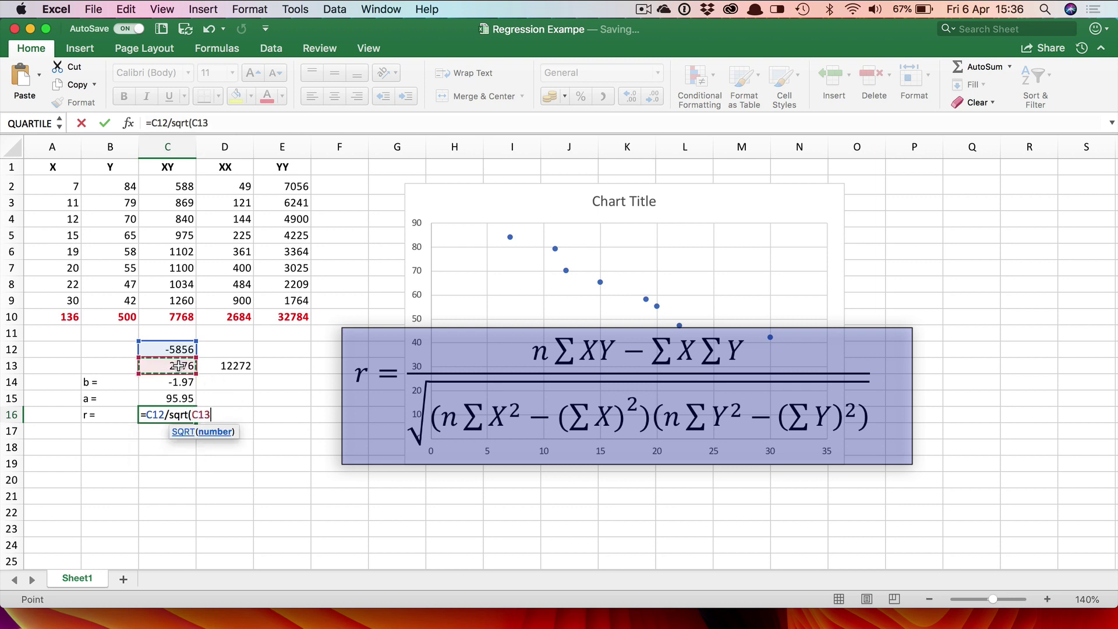
pyautogui.write('*')
pyautogui.click(232, 365)
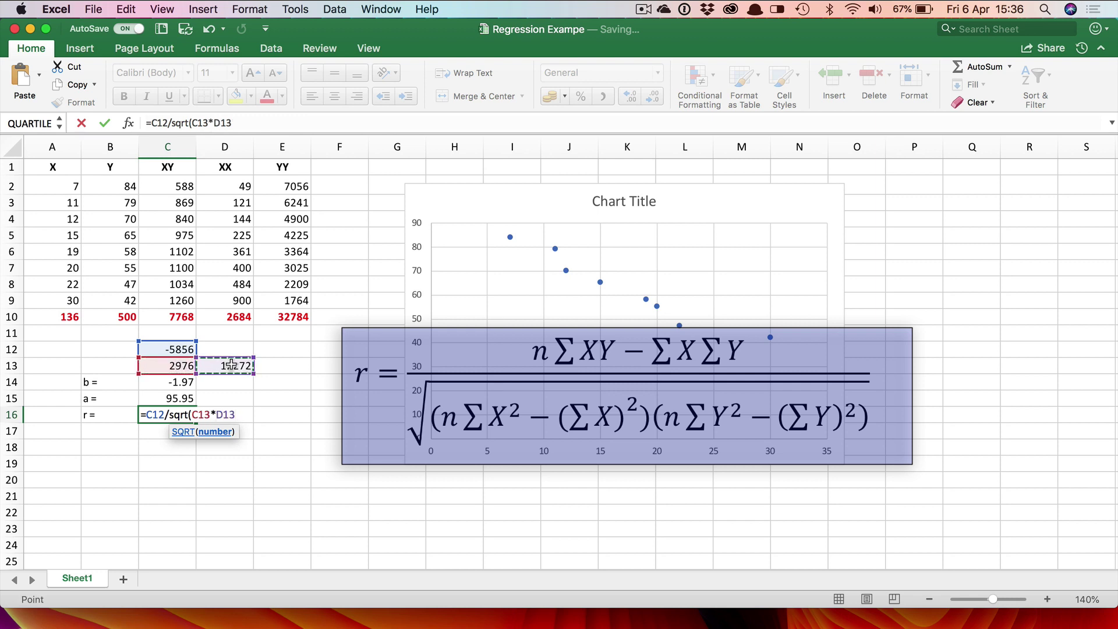
pyautogui.write(')')
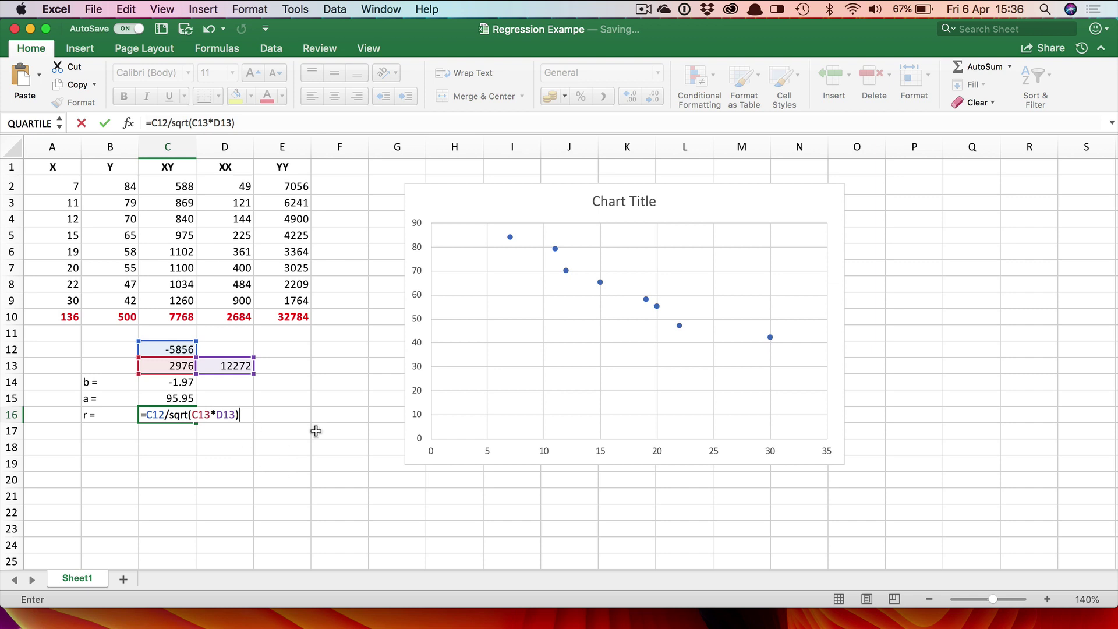
pyautogui.press('Return')
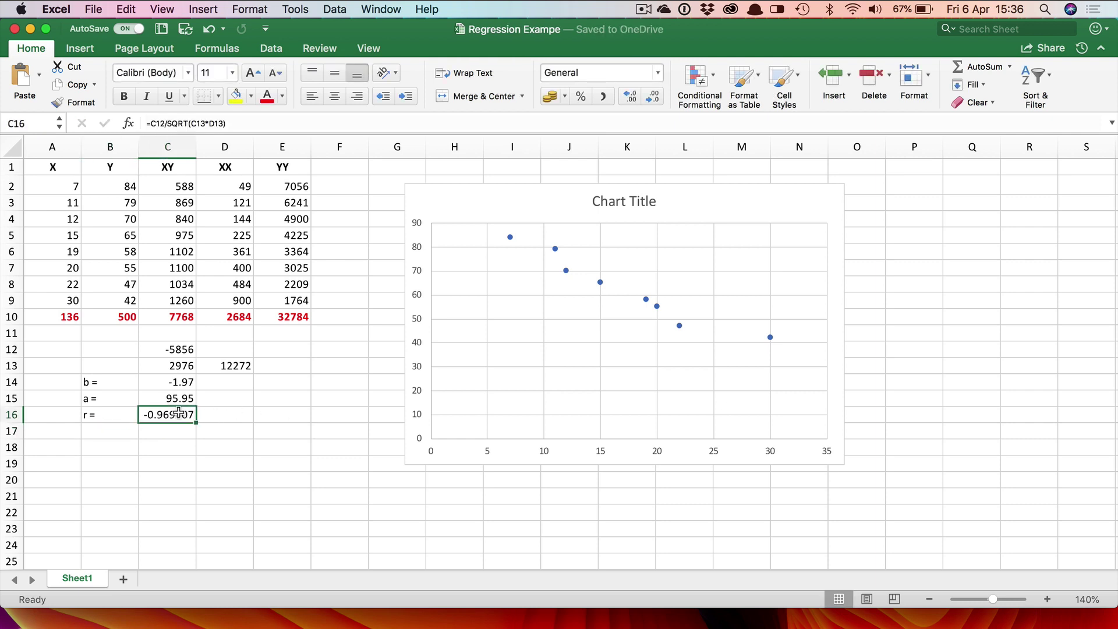
# Reduce C16's decimals four times so r displays as -0.97.
pyautogui.click(182, 413)
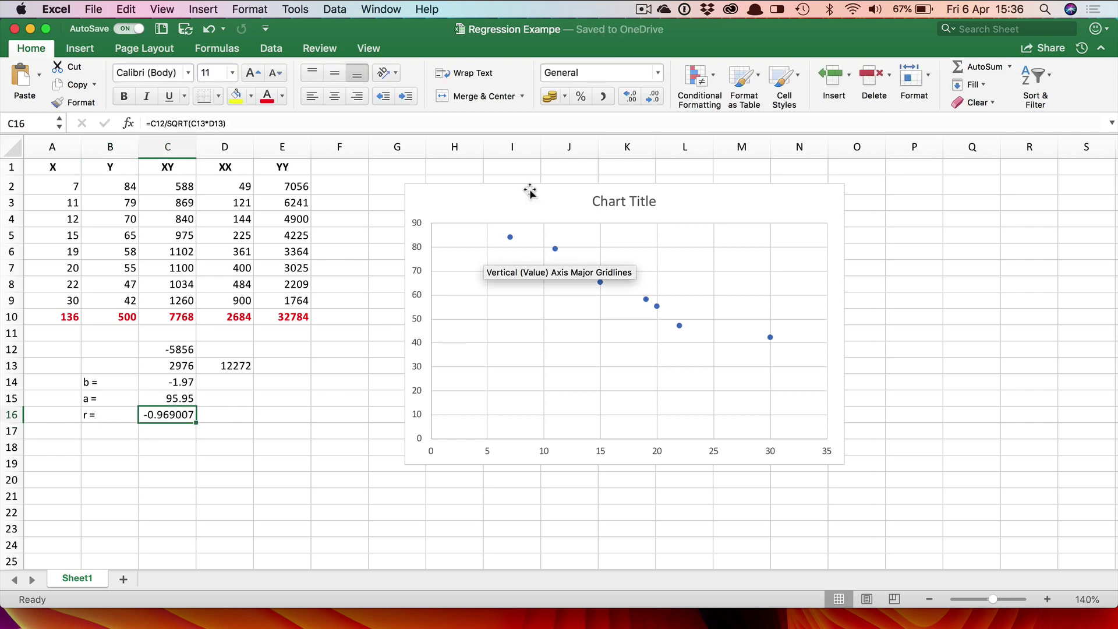
pyautogui.click(655, 97)
pyautogui.click(655, 96)
pyautogui.click(655, 97)
pyautogui.click(655, 96)
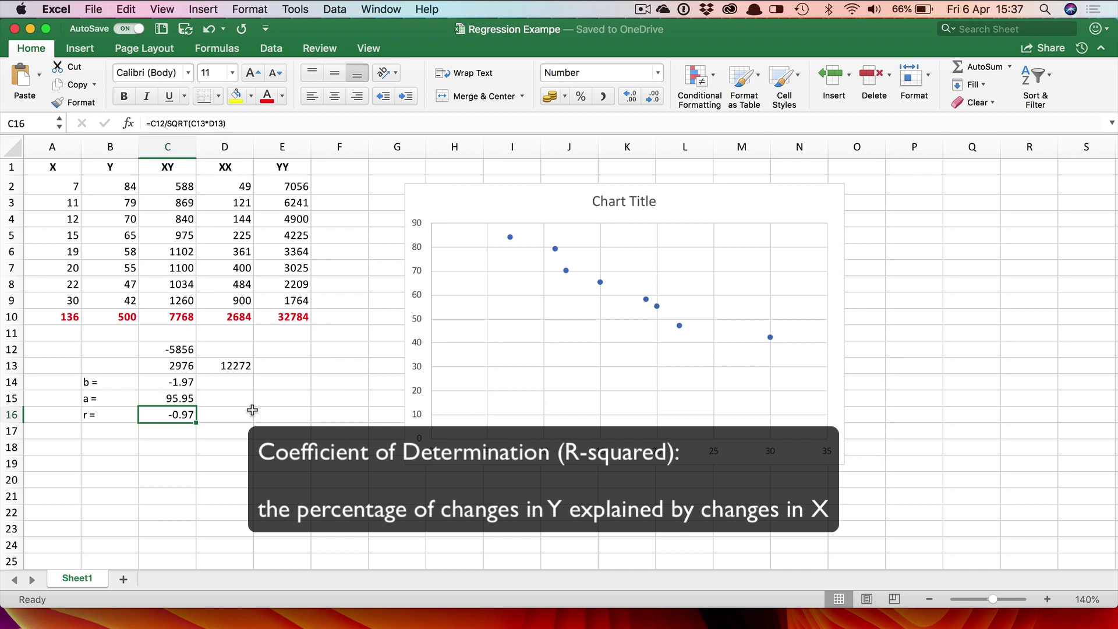
pyautogui.click(112, 433)
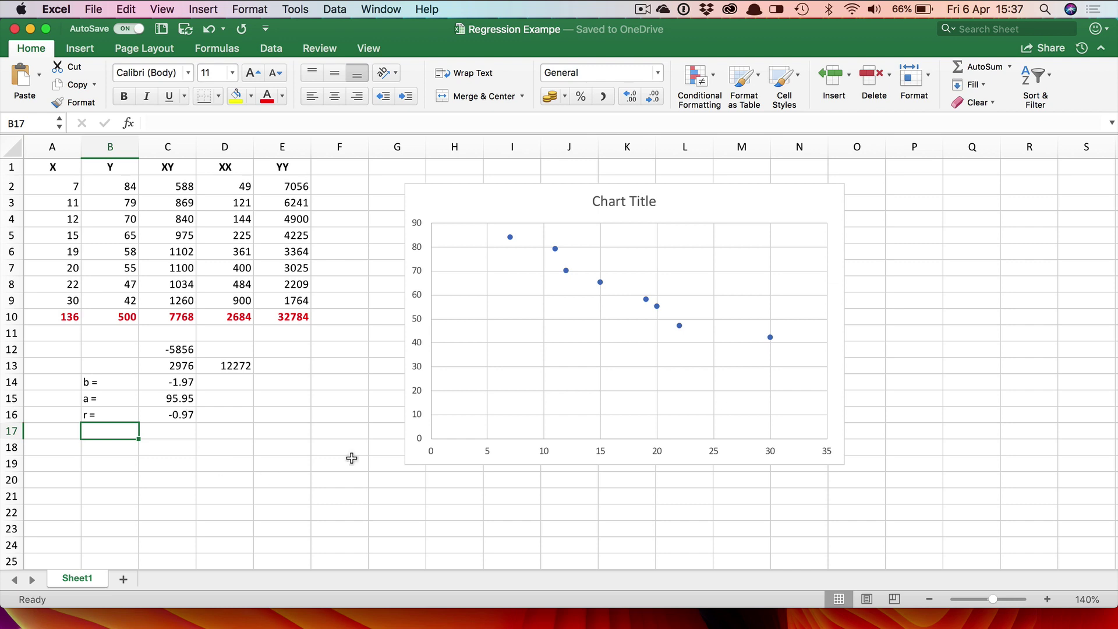
# Add the label 'r^2 =' and the formula =C16^2 in C17 to square r.
pyautogui.write('r^2 =')
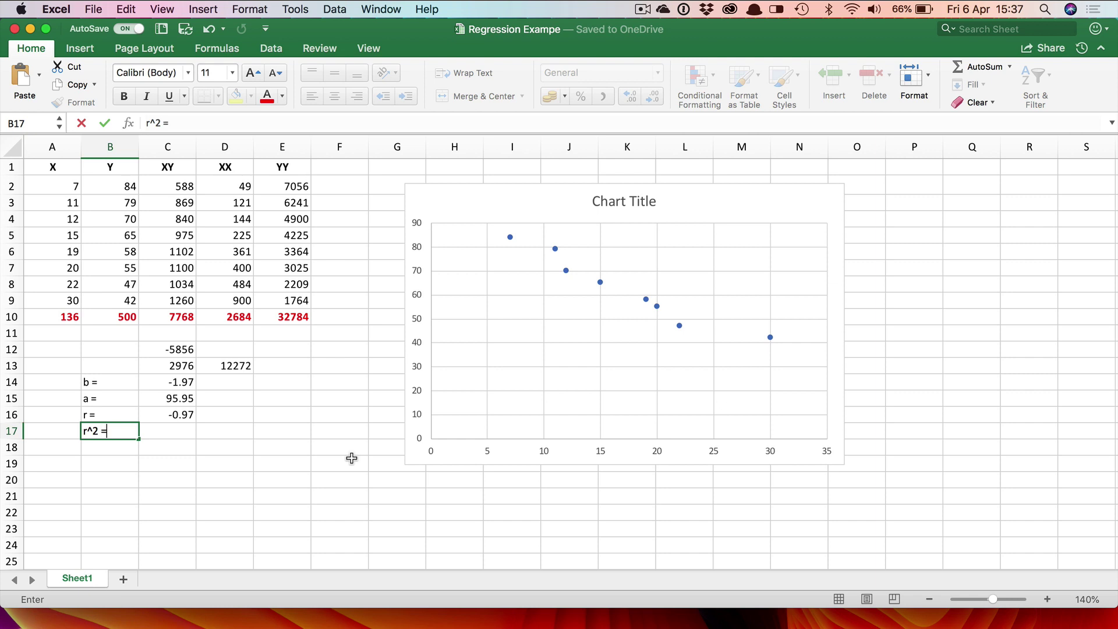
pyautogui.press('Tab')
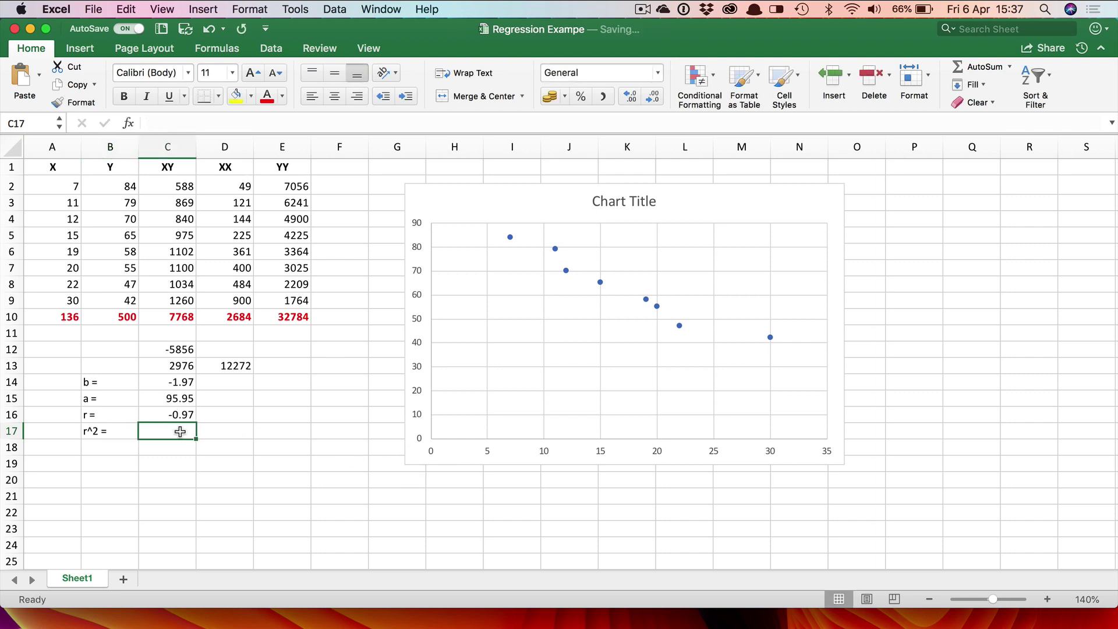
pyautogui.write('=')
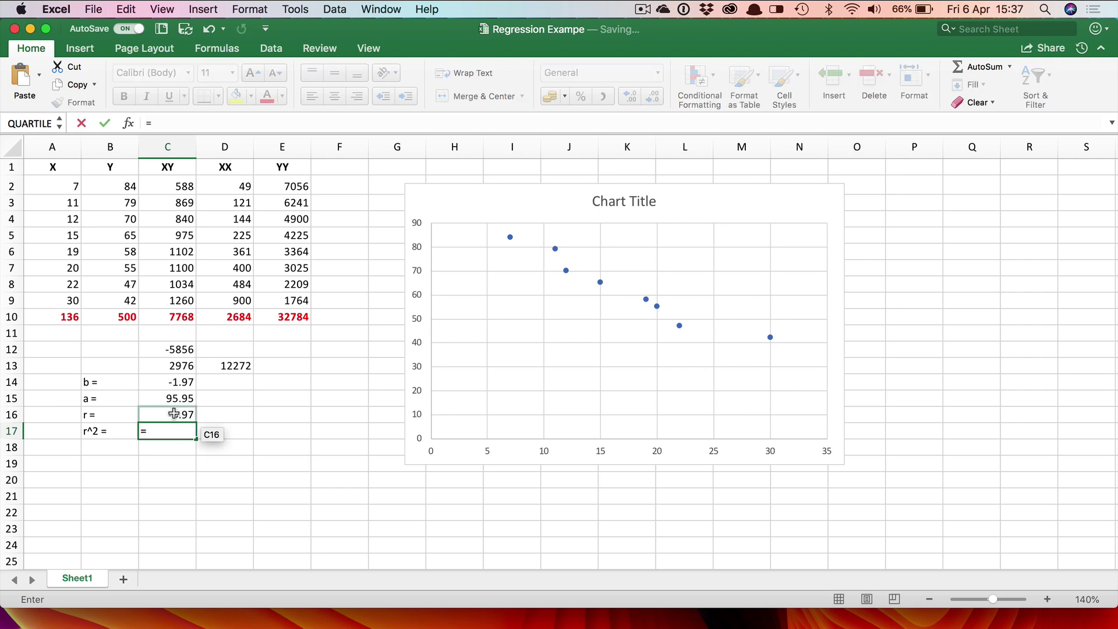
pyautogui.click(174, 414)
pyautogui.write('^2')
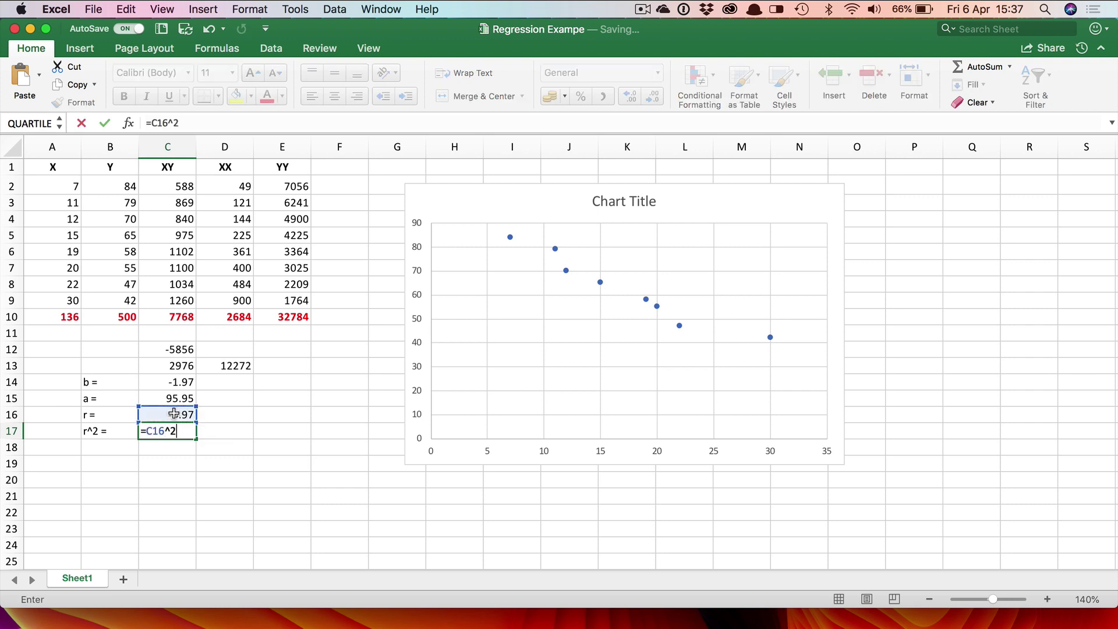
pyautogui.press('Return')
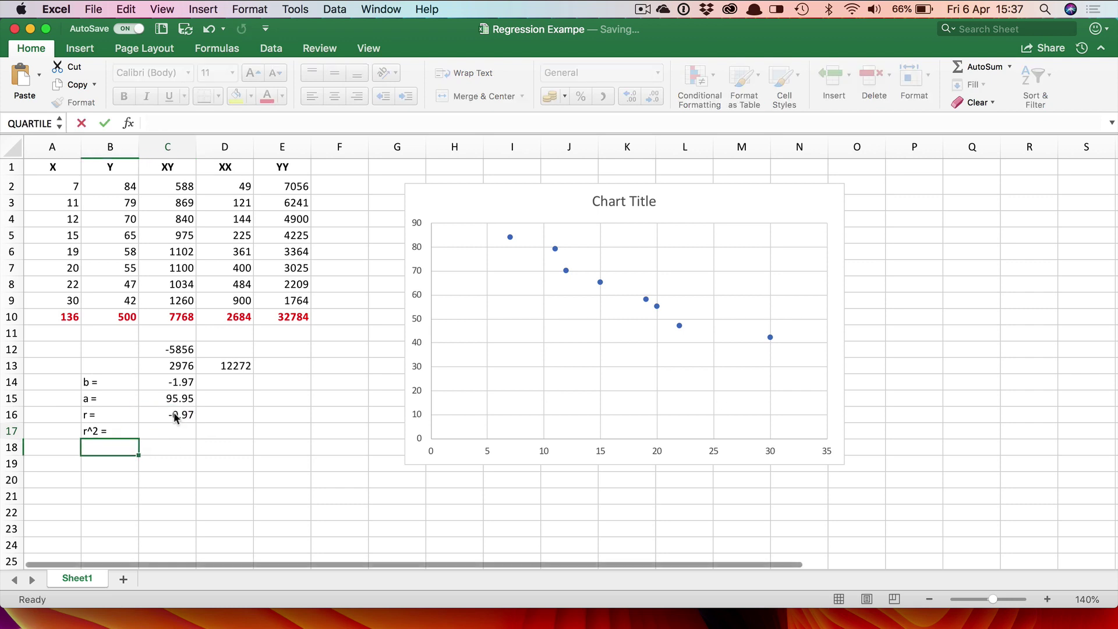
# Decrease C17's decimal places until r² displays as 0.939.
pyautogui.click(212, 434)
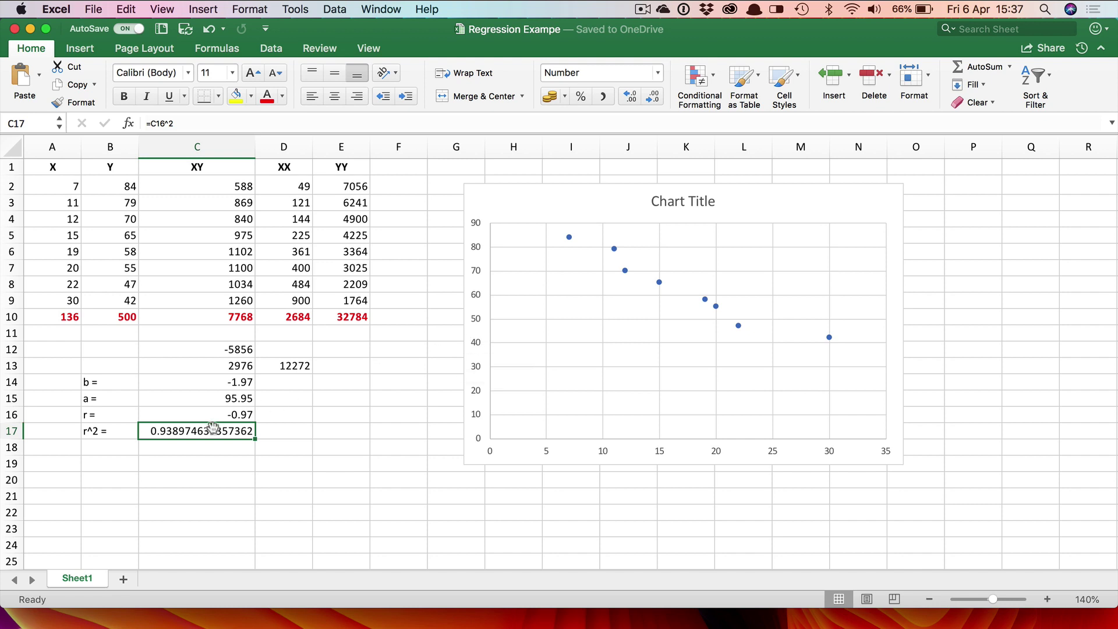
pyautogui.click(652, 97)
pyautogui.click(653, 97)
pyautogui.click(653, 97)
pyautogui.click(654, 96)
pyautogui.click(653, 97)
pyautogui.click(653, 96)
pyautogui.click(653, 96)
pyautogui.click(653, 96)
pyautogui.click(653, 97)
pyautogui.click(654, 97)
pyautogui.click(653, 97)
pyautogui.click(653, 96)
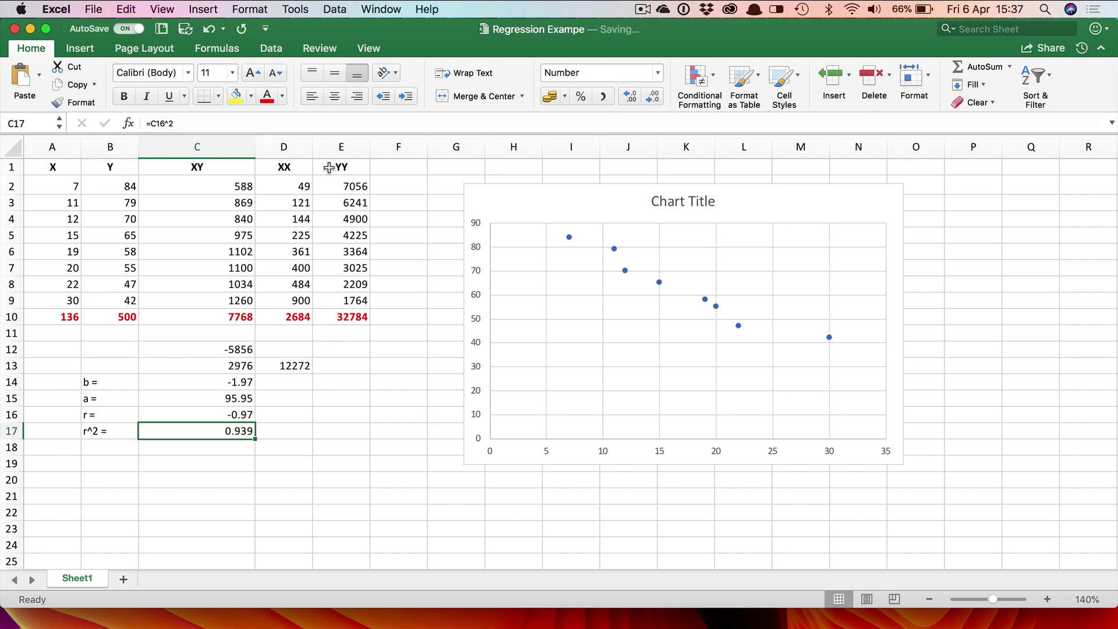
# Drag column C's right border left to narrow it to about 11.17 width.
pyautogui.moveTo(256, 148); pyautogui.dragTo(214, 161)
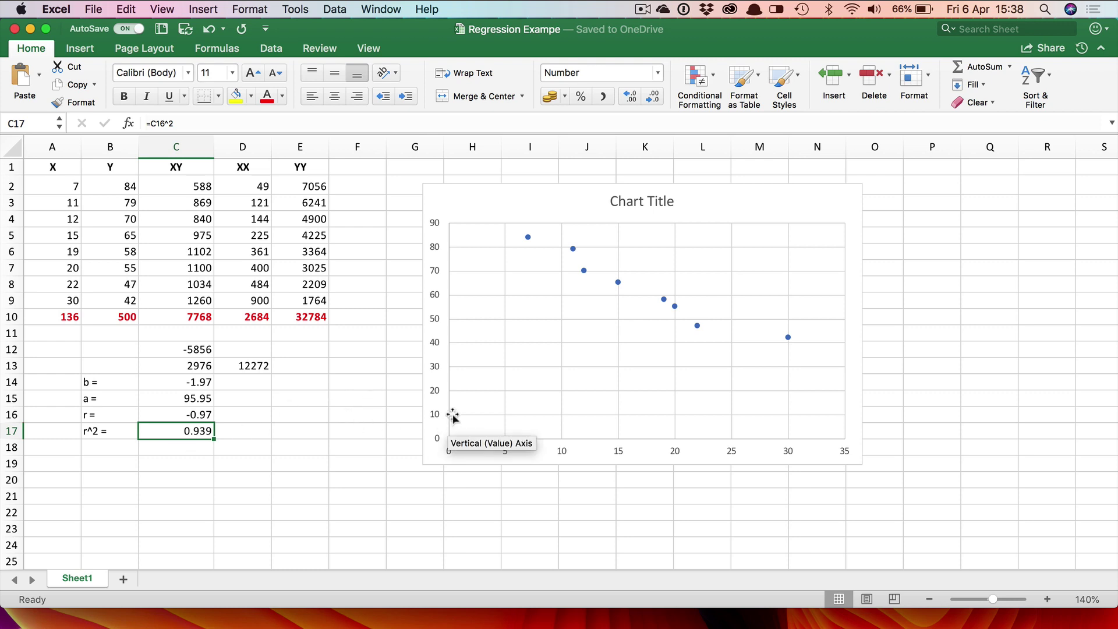
# Enlarge the scatter chart by dragging its corner handle down and to the left.
pyautogui.click(517, 193)
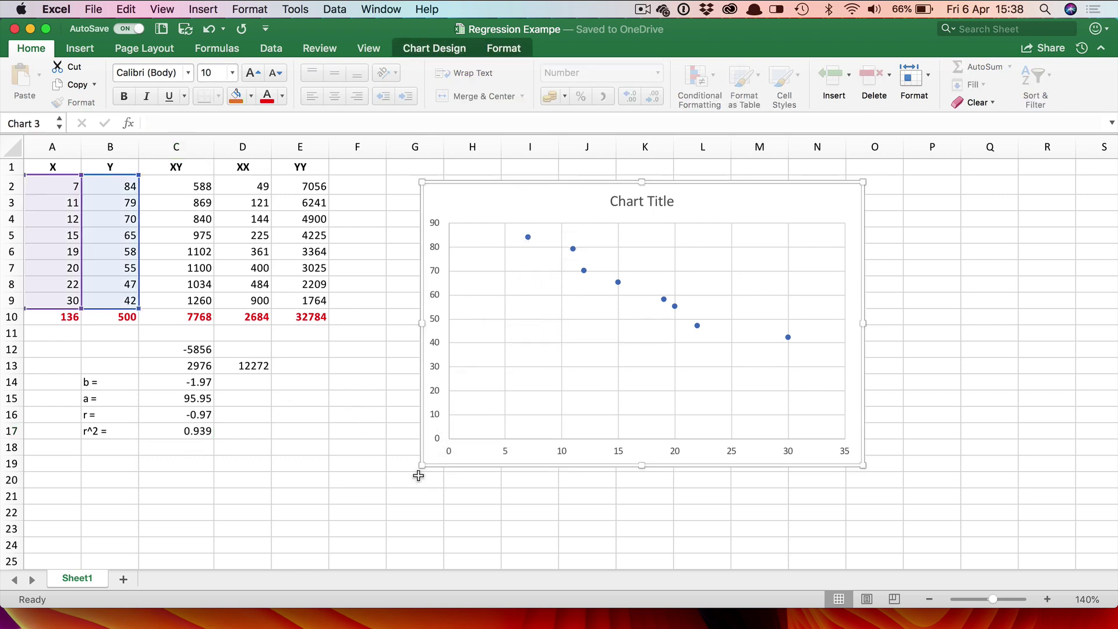
pyautogui.moveTo(414, 480); pyautogui.dragTo(391, 513)
pyautogui.click(284, 448)
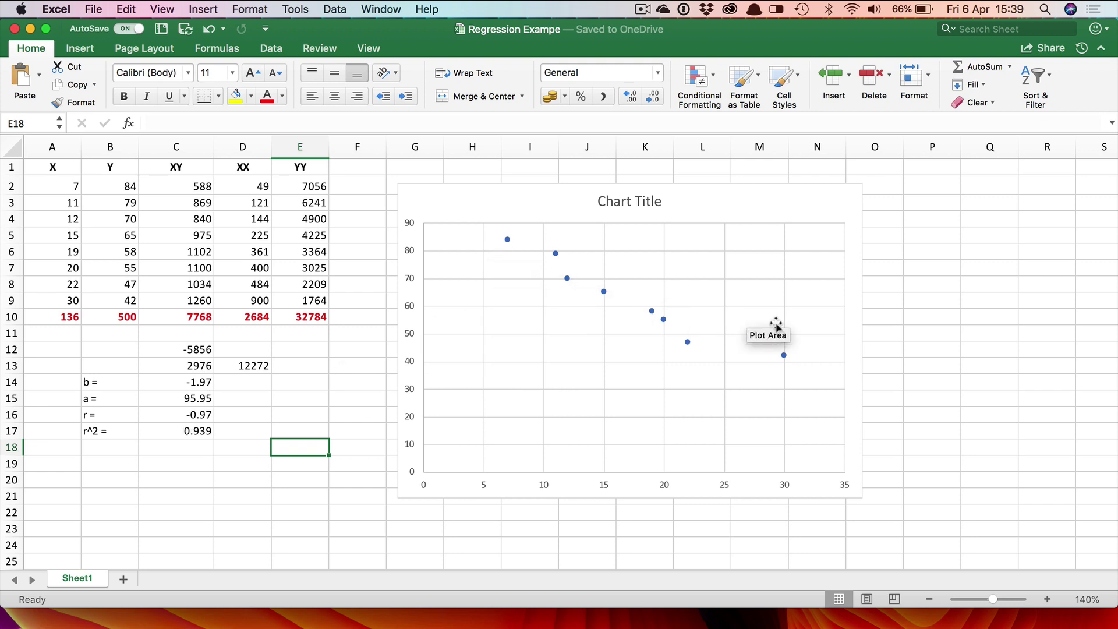
# Add a linear trendline to the scatter chart from Chart Design > Add Chart Element.
pyautogui.moveTo(787, 358)
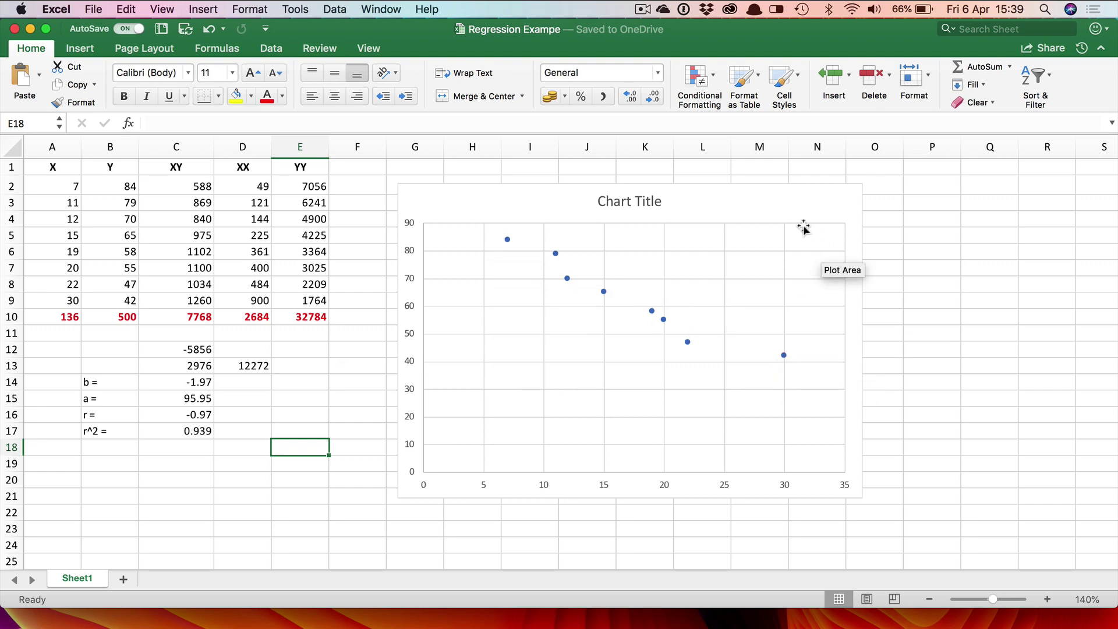
pyautogui.click(753, 194)
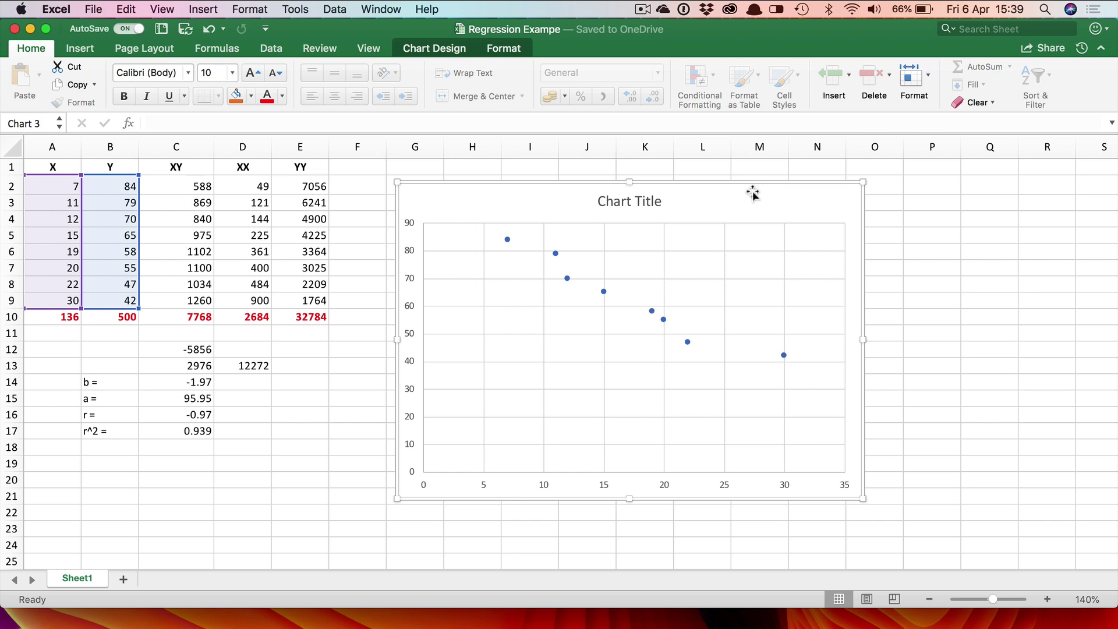
pyautogui.click(450, 50)
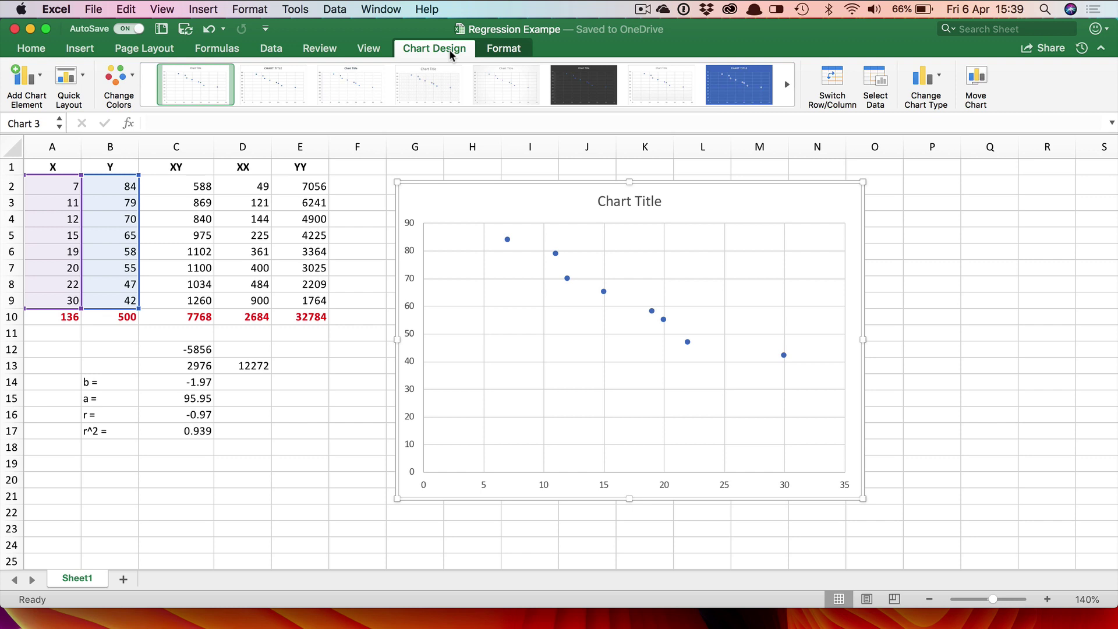
pyautogui.click(39, 81)
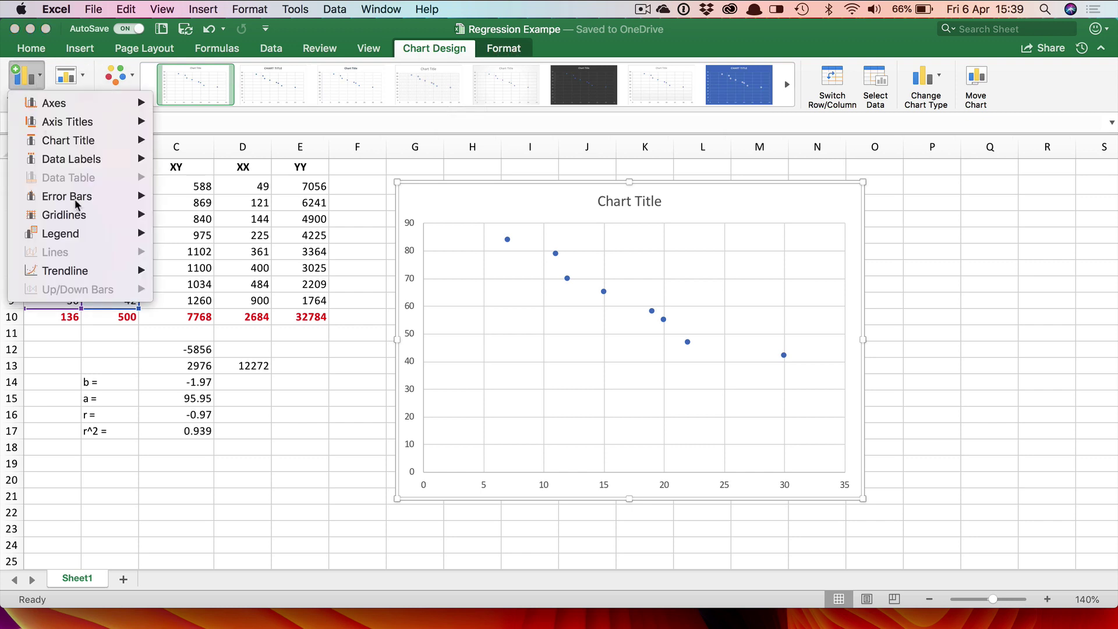
pyautogui.moveTo(95, 275)
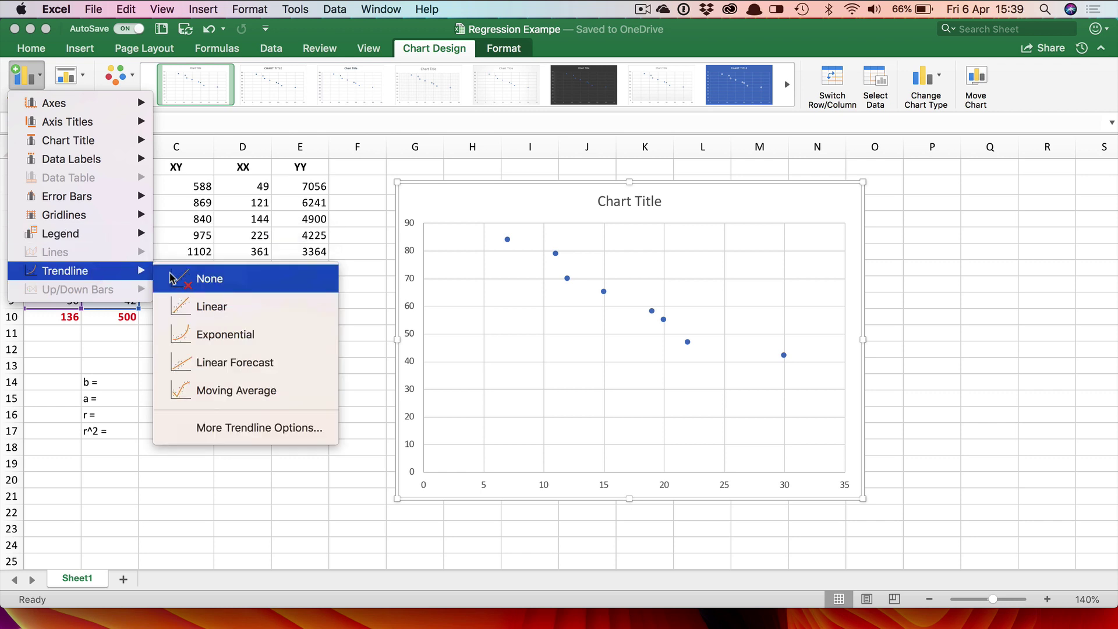
pyautogui.click(225, 311)
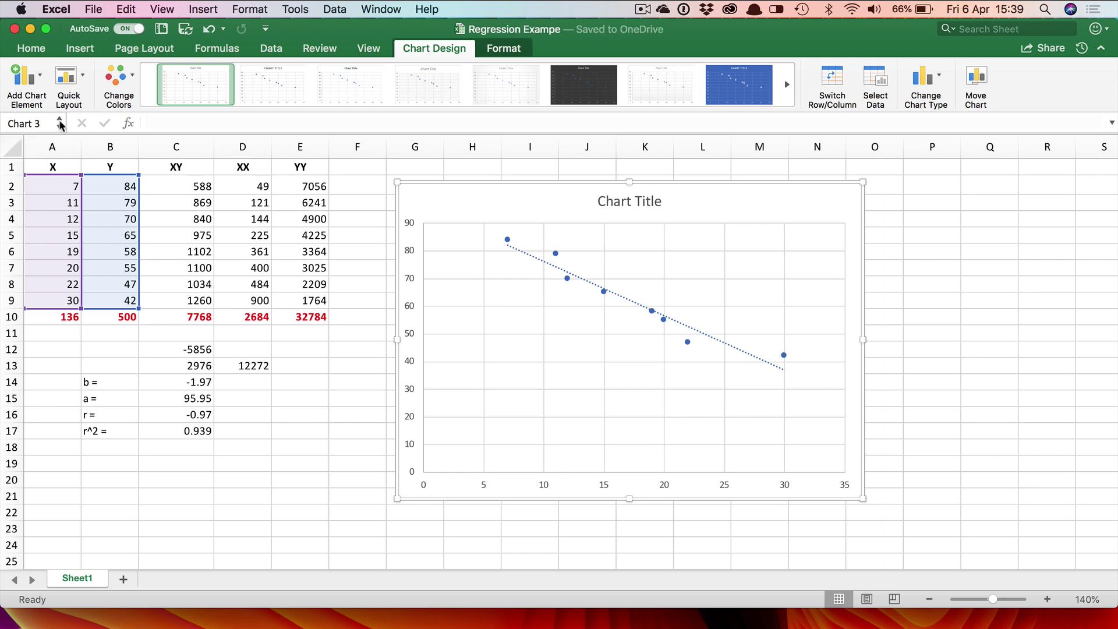
pyautogui.click(28, 85)
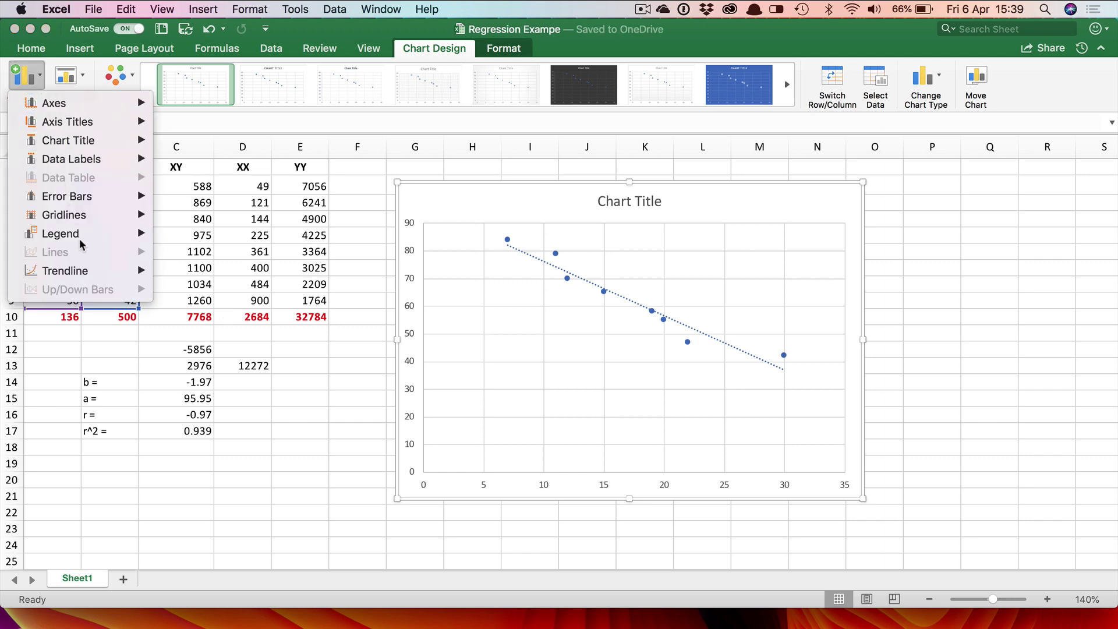
pyautogui.moveTo(86, 272)
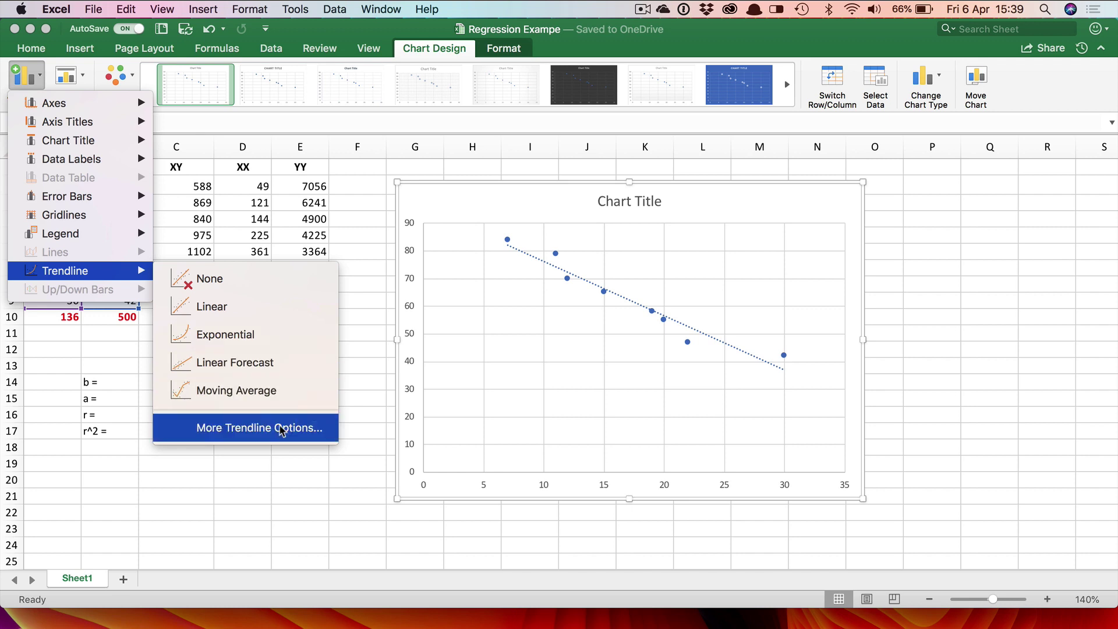
# In More Trendline Options, turn on Display Equation on chart and Display R-squared value on chart.
pyautogui.click(281, 430)
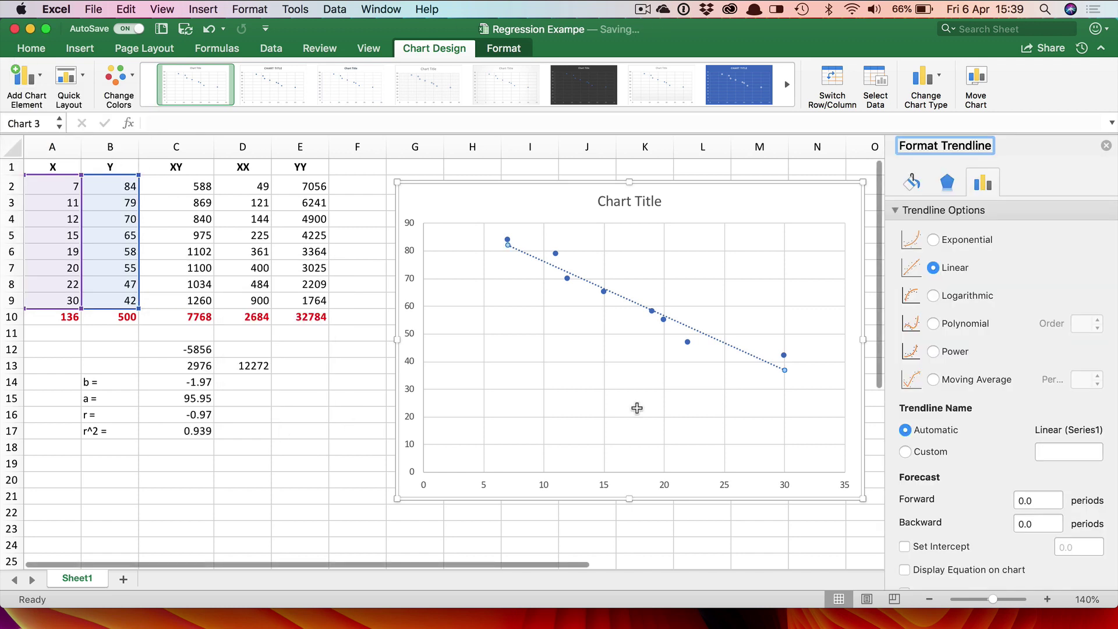
pyautogui.scroll(-2, 1023, 406)
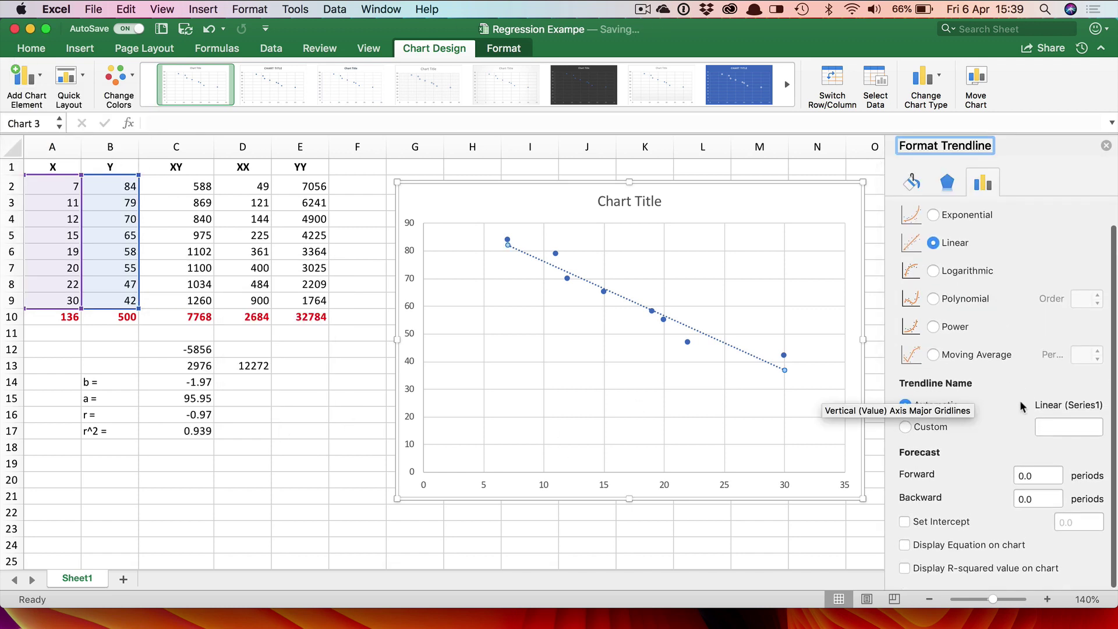
pyautogui.click(905, 548)
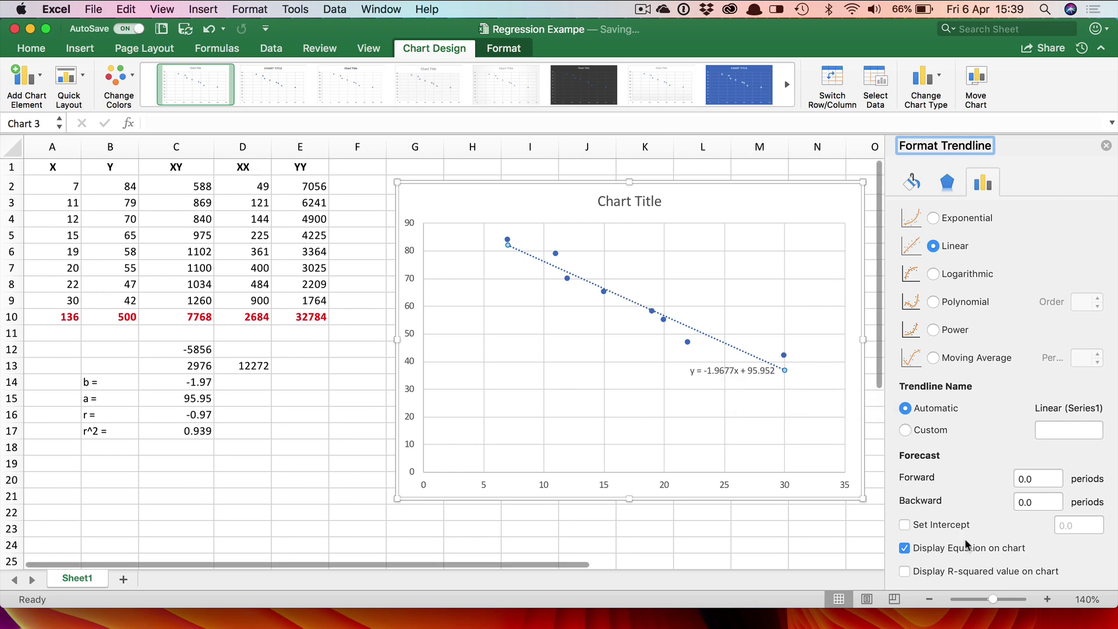
pyautogui.click(904, 571)
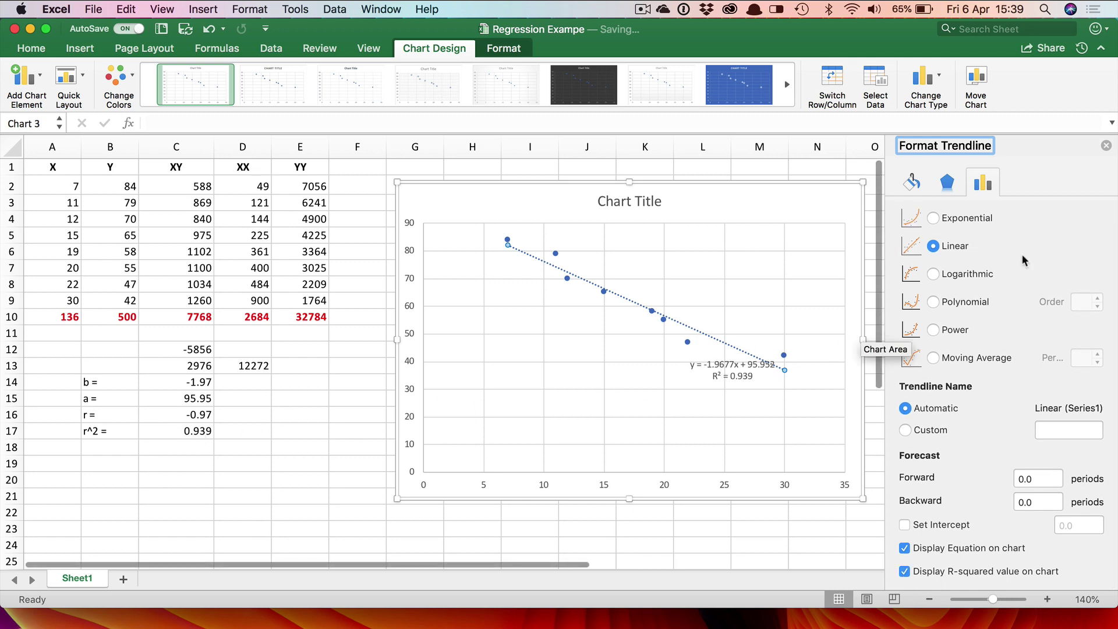
# Close the trendline options and move the equation label left beneath the trendline.
pyautogui.click(1106, 145)
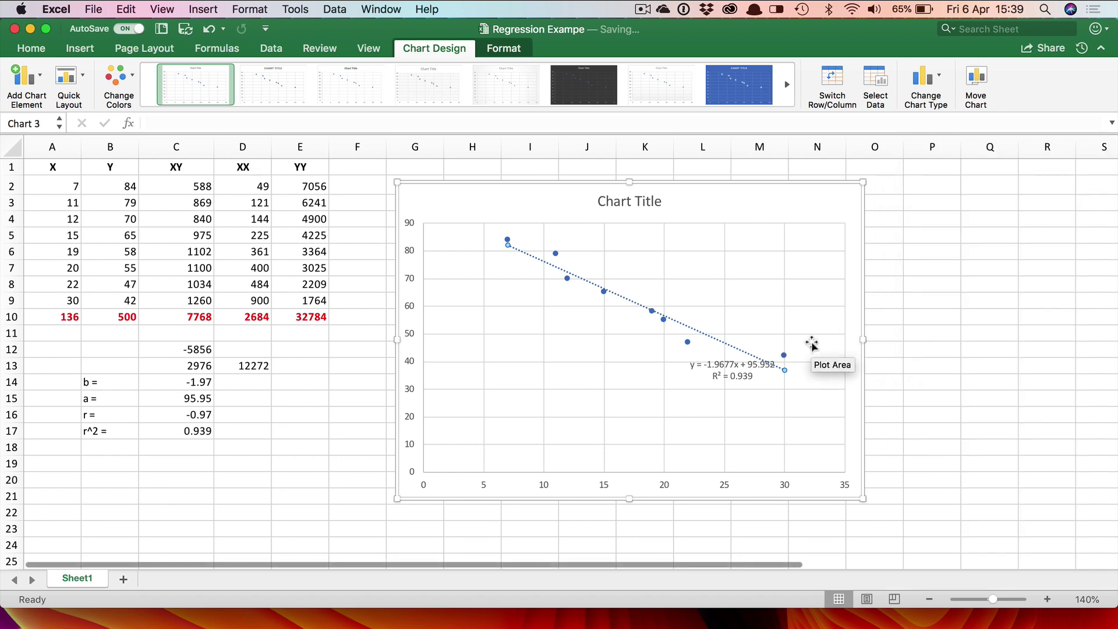
pyautogui.click(736, 364)
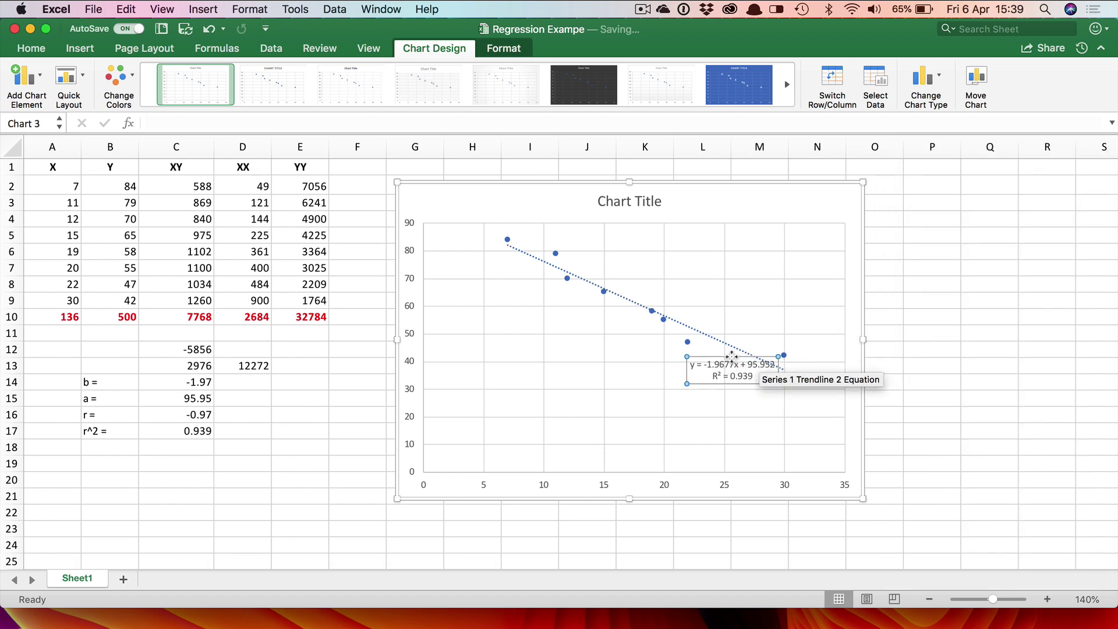
pyautogui.moveTo(732, 355); pyautogui.dragTo(661, 375)
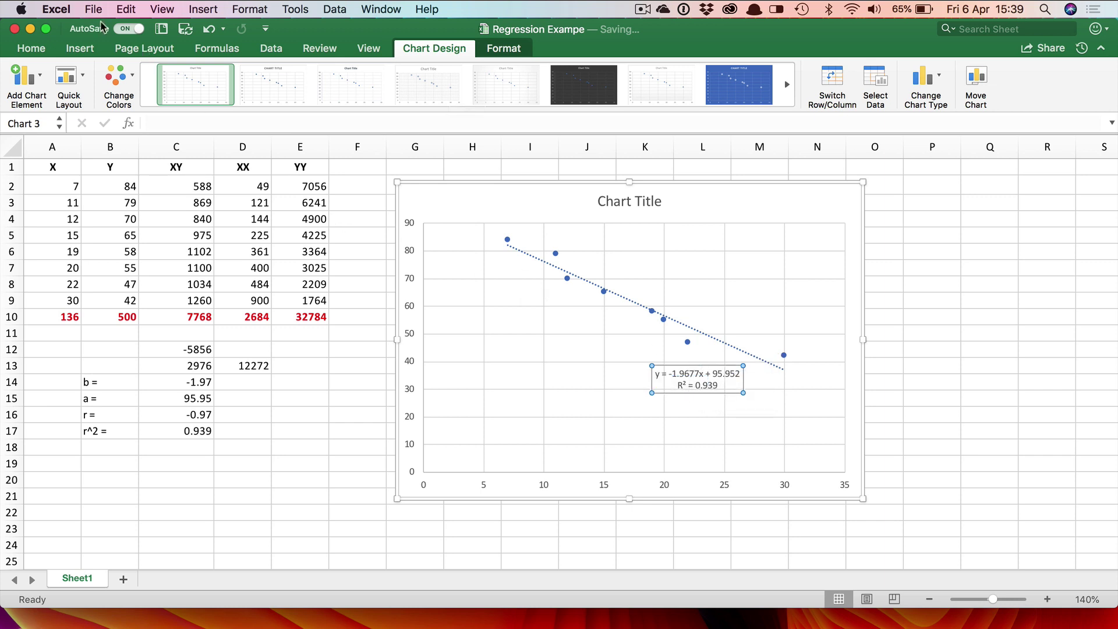
# Enlarge the equation and R² label's text to 12 pt.
pyautogui.click(36, 50)
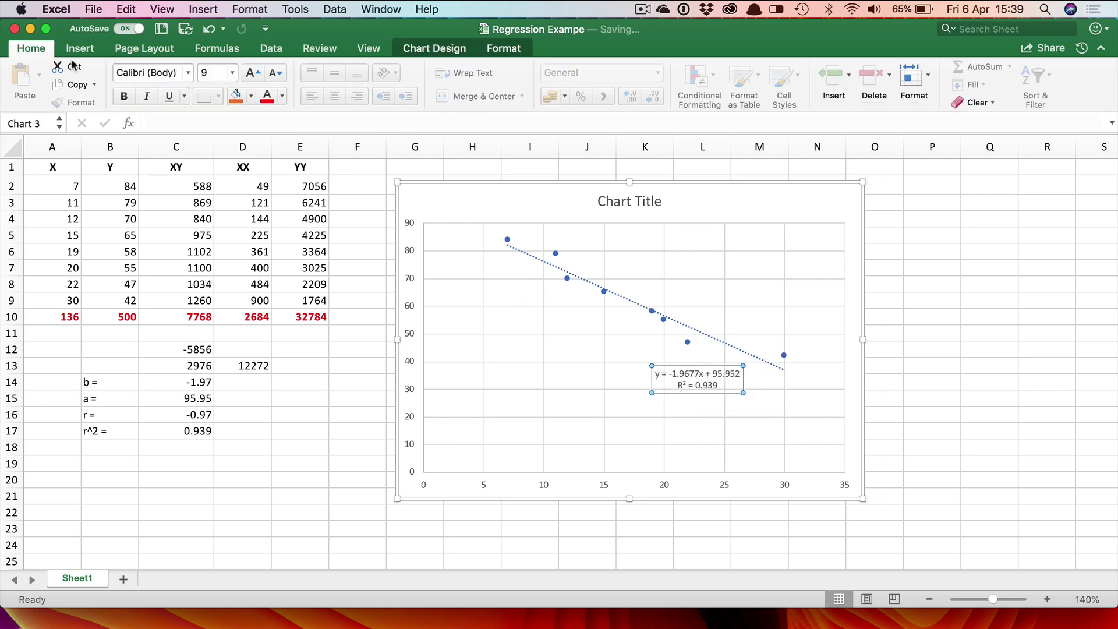
pyautogui.click(260, 73)
pyautogui.click(259, 74)
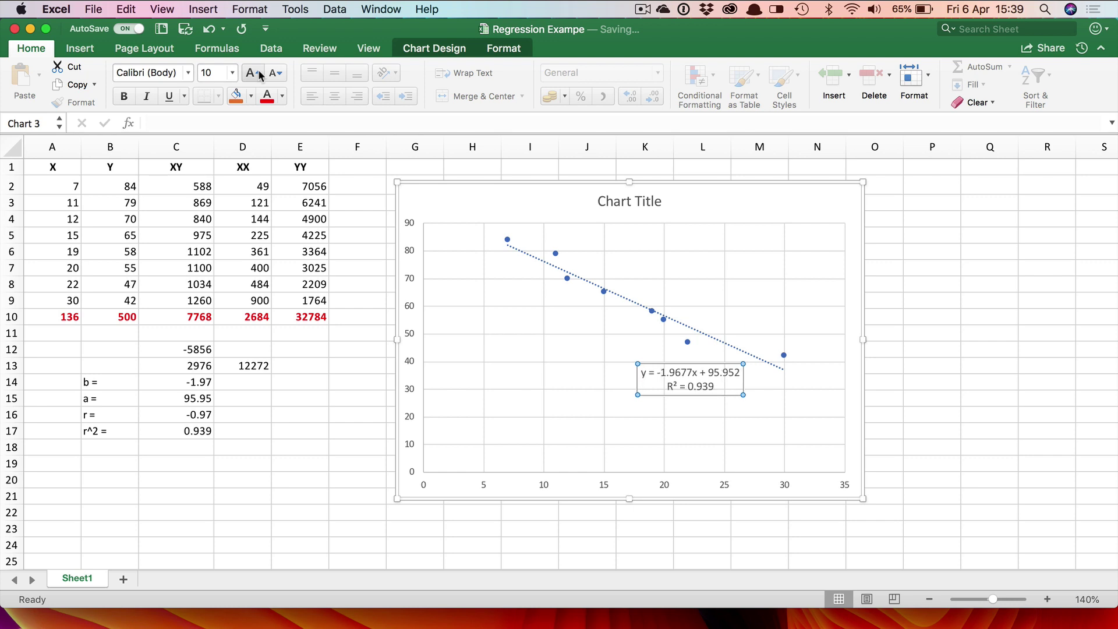
pyautogui.click(259, 73)
pyautogui.click(259, 73)
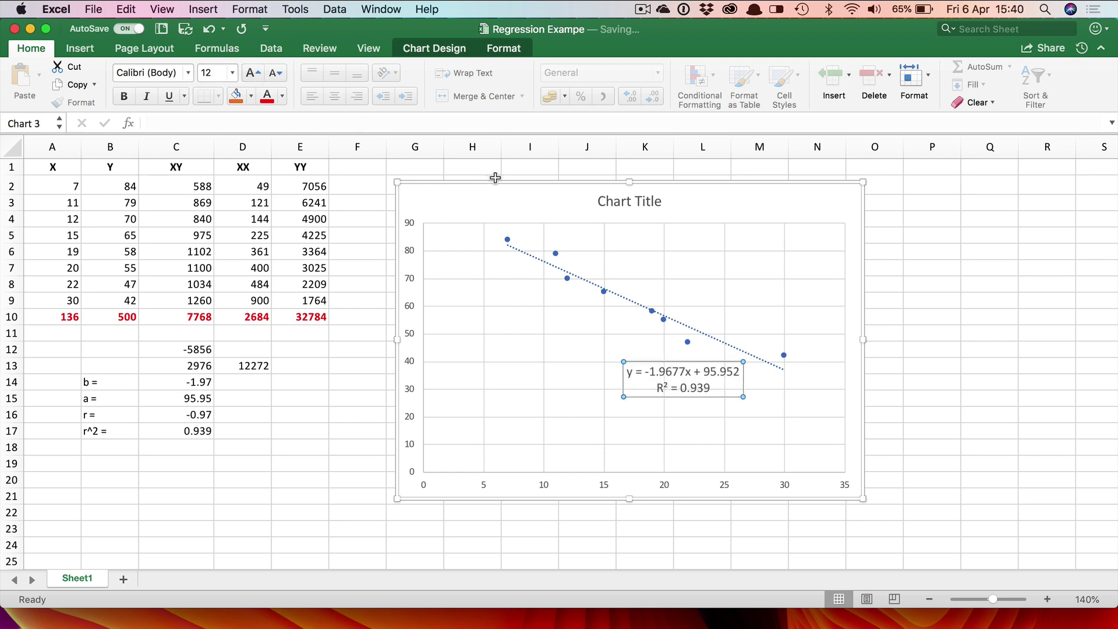
pyautogui.click(893, 294)
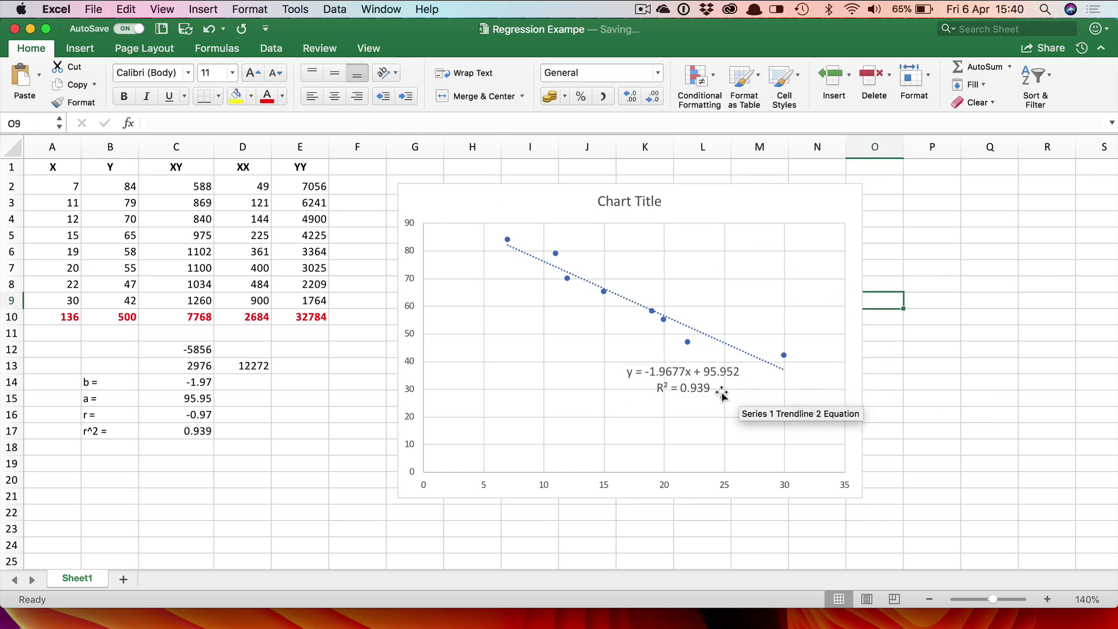